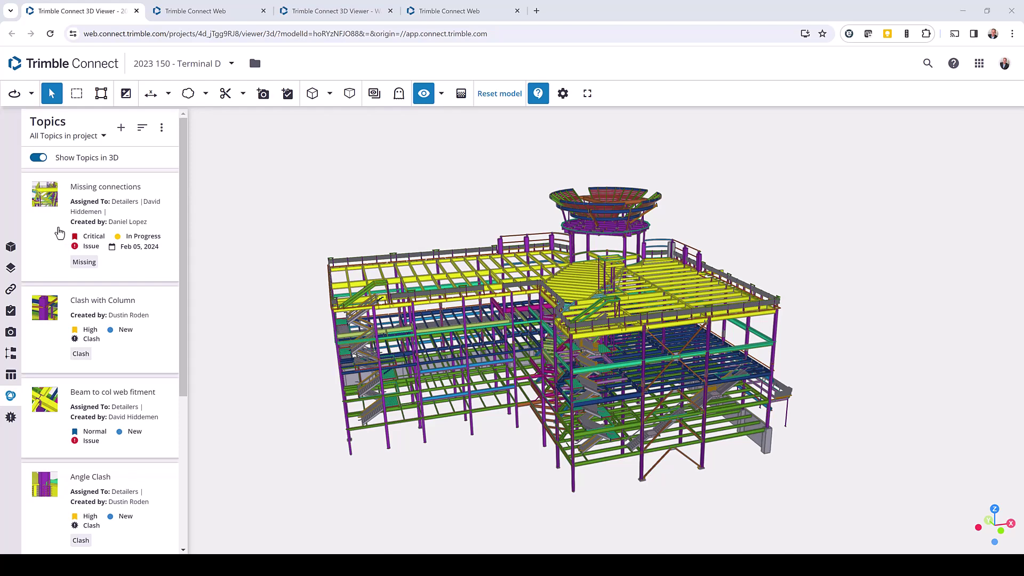
- Open the Missing connections topic, browse the Measurement, Markup and Clip plane menus, and show its comments
{"action": "left_click", "coordinate": [51, 201]}
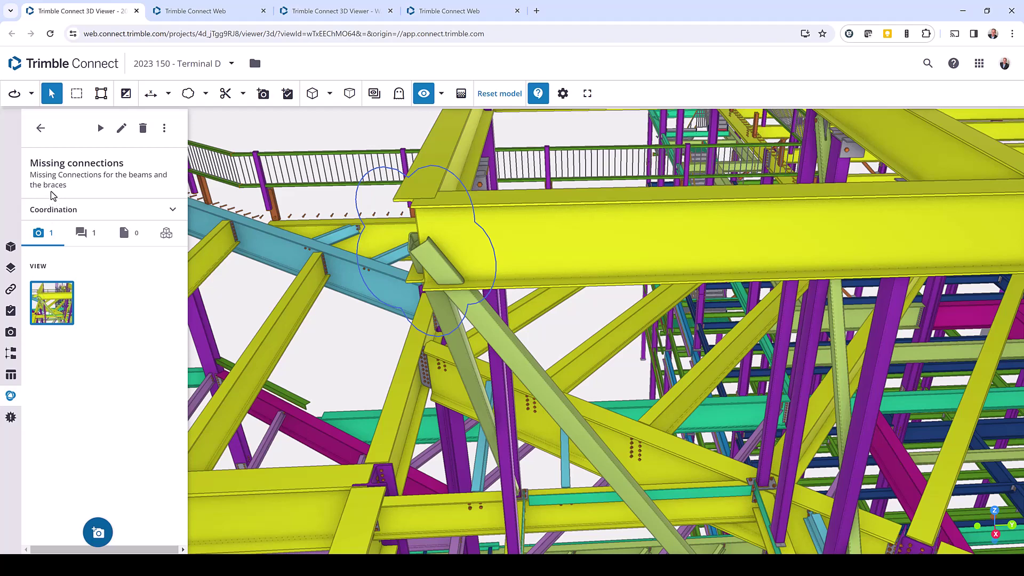
{"action": "left_click", "coordinate": [169, 95]}
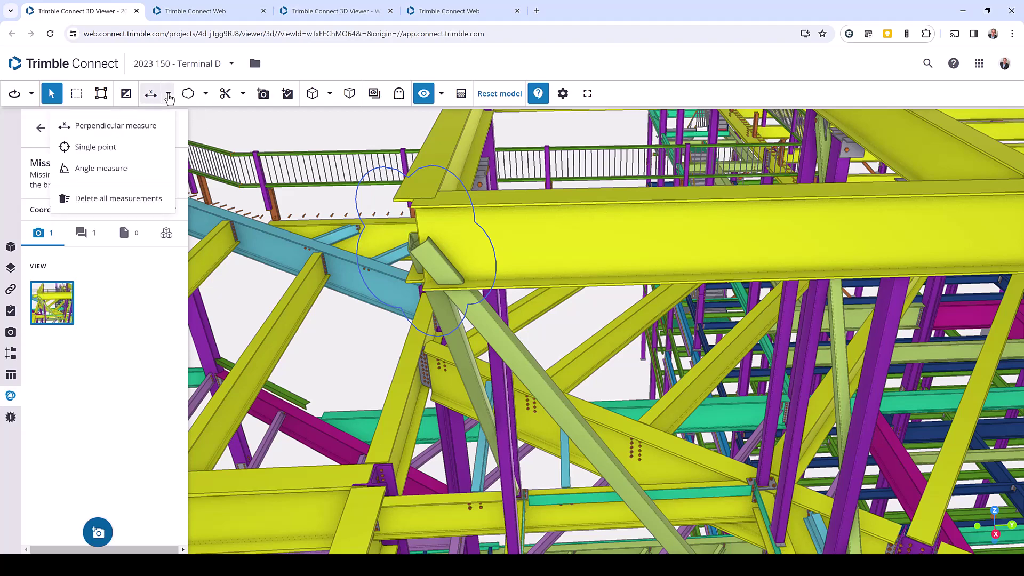
{"action": "left_click", "coordinate": [206, 96]}
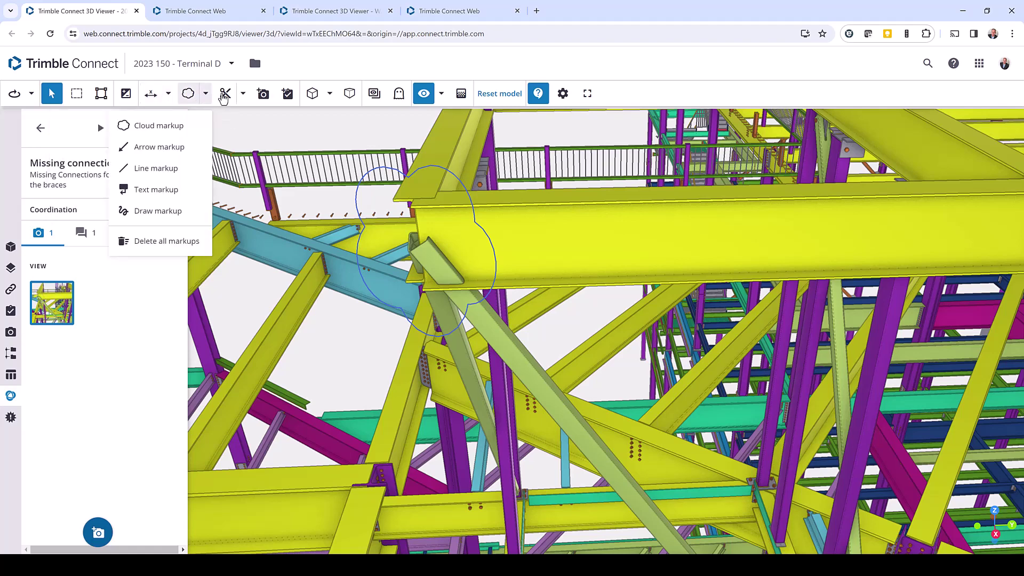
{"action": "left_click", "coordinate": [243, 96]}
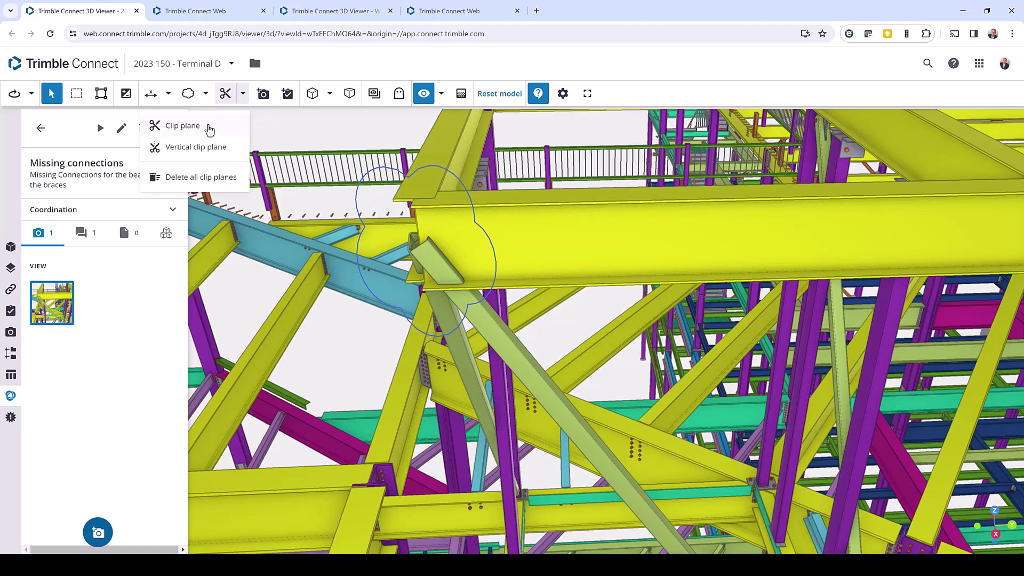
{"action": "left_click", "coordinate": [78, 179]}
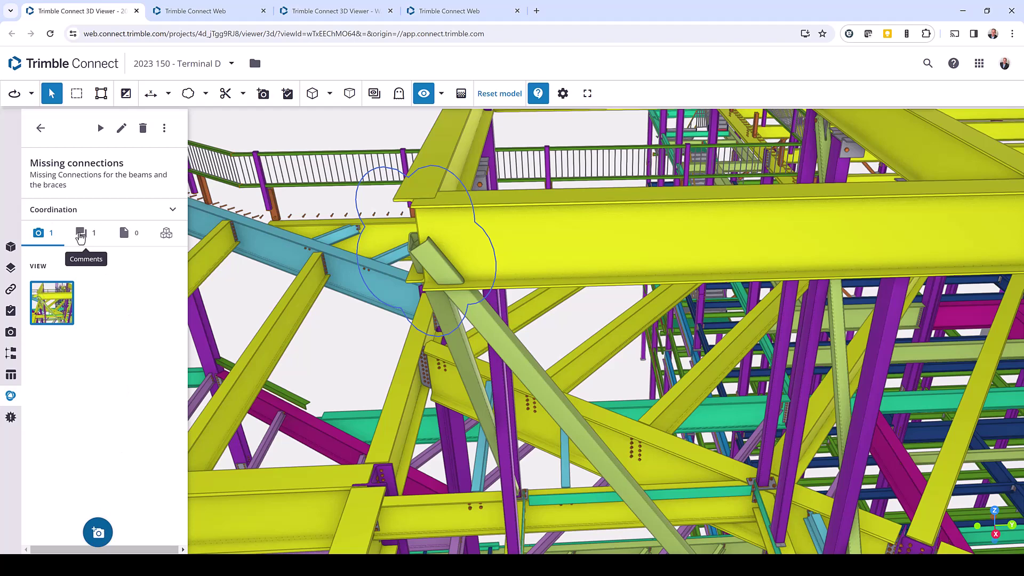
{"action": "left_click", "coordinate": [80, 234]}
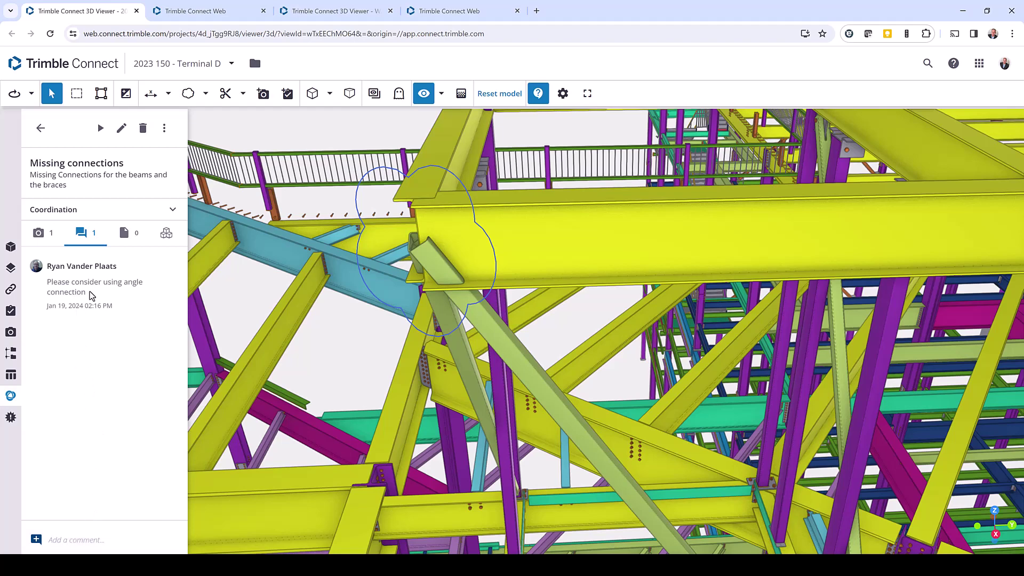
- Check the topic's references and preview the local file and web URL options without adding one
{"action": "left_click", "coordinate": [126, 235]}
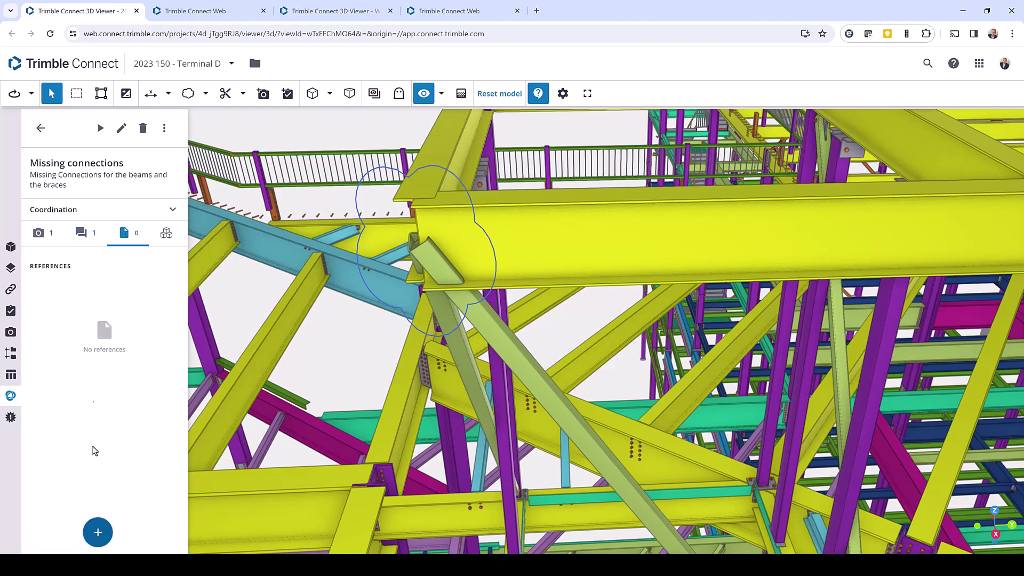
{"action": "left_click", "coordinate": [98, 532]}
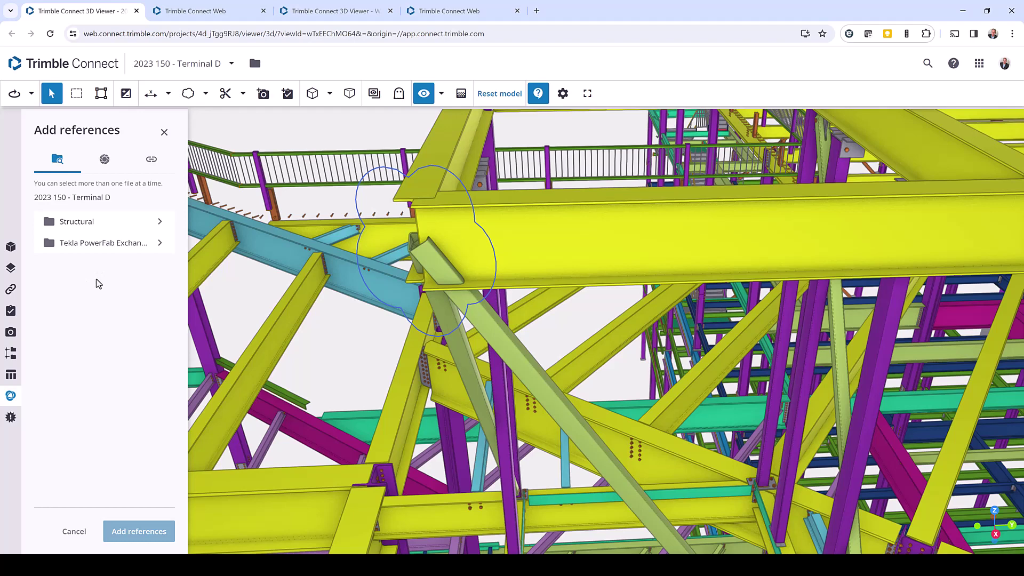
{"action": "left_click", "coordinate": [103, 160]}
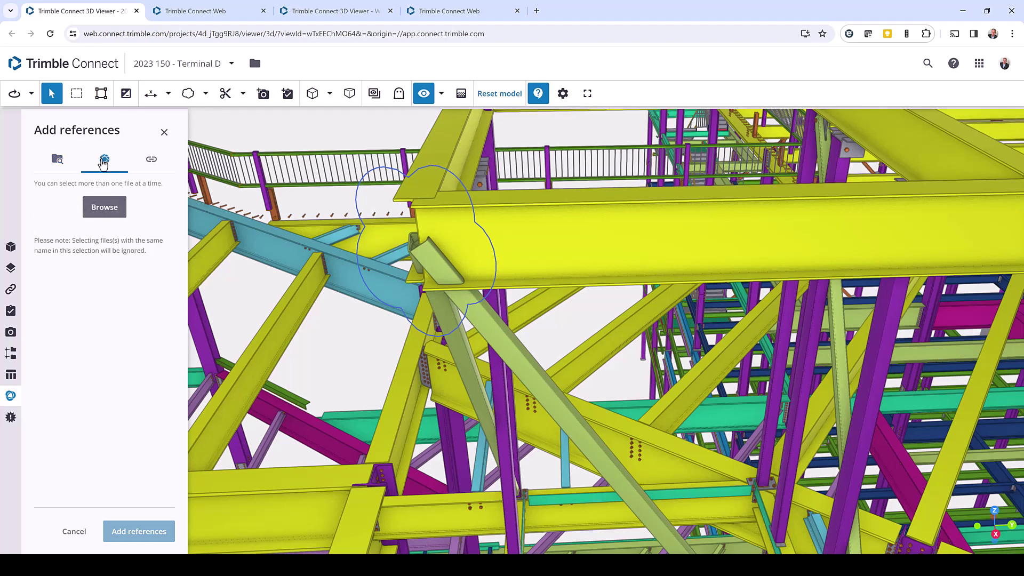
{"action": "left_click", "coordinate": [152, 160]}
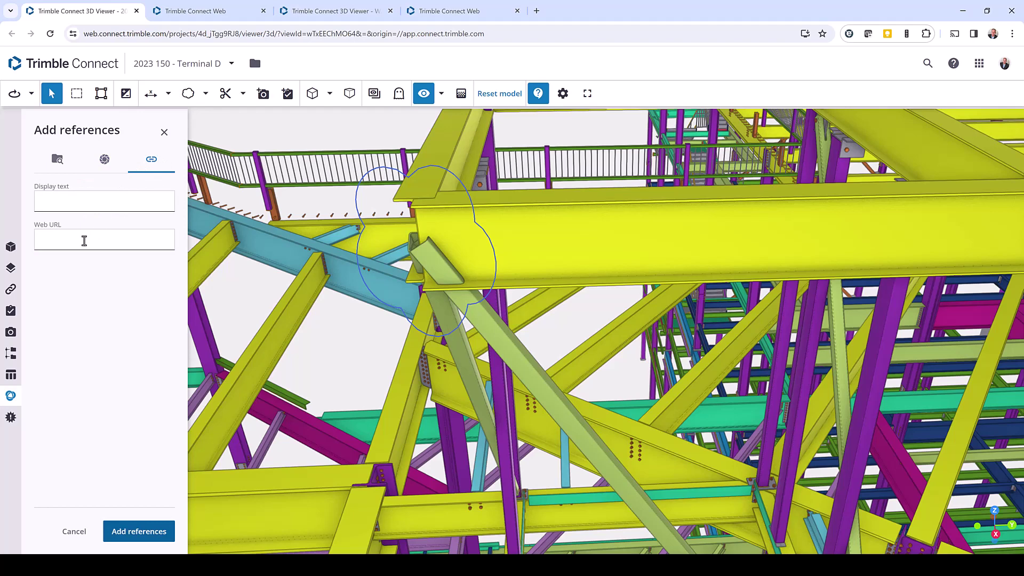
{"action": "left_click", "coordinate": [75, 531]}
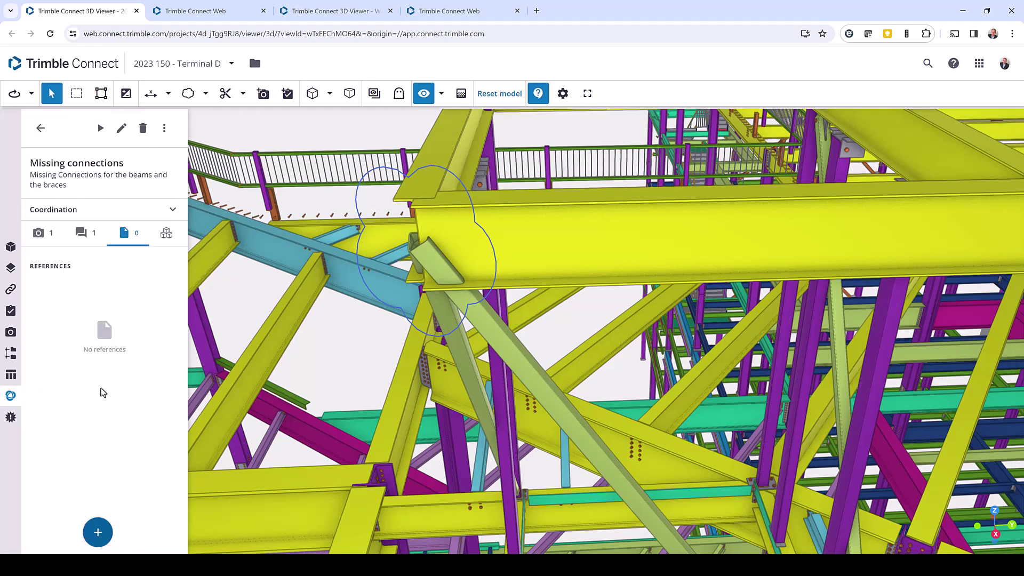
- Show the topic's linked model objects and select all four in the model
{"action": "left_click", "coordinate": [164, 235]}
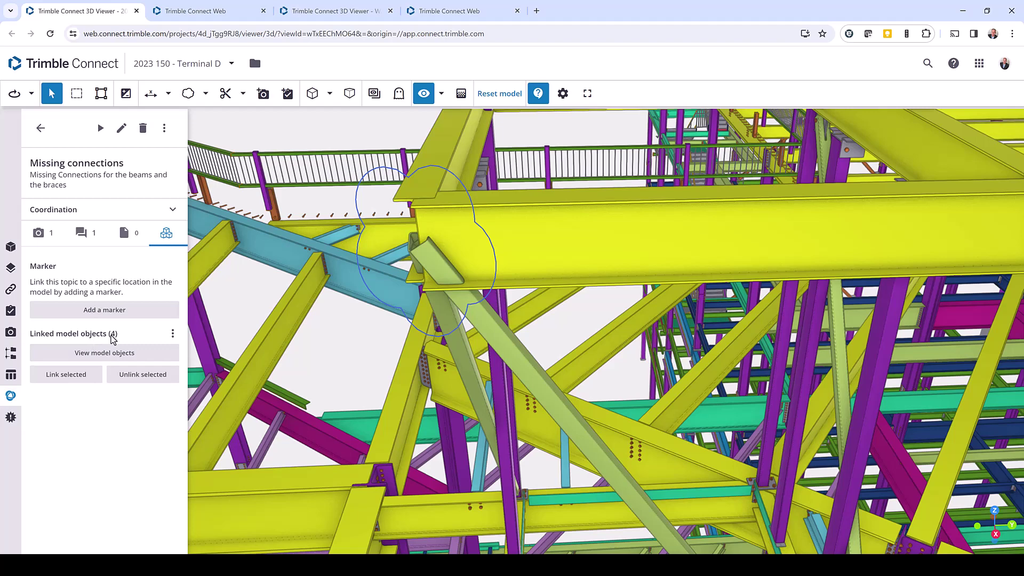
{"action": "left_click", "coordinate": [103, 353]}
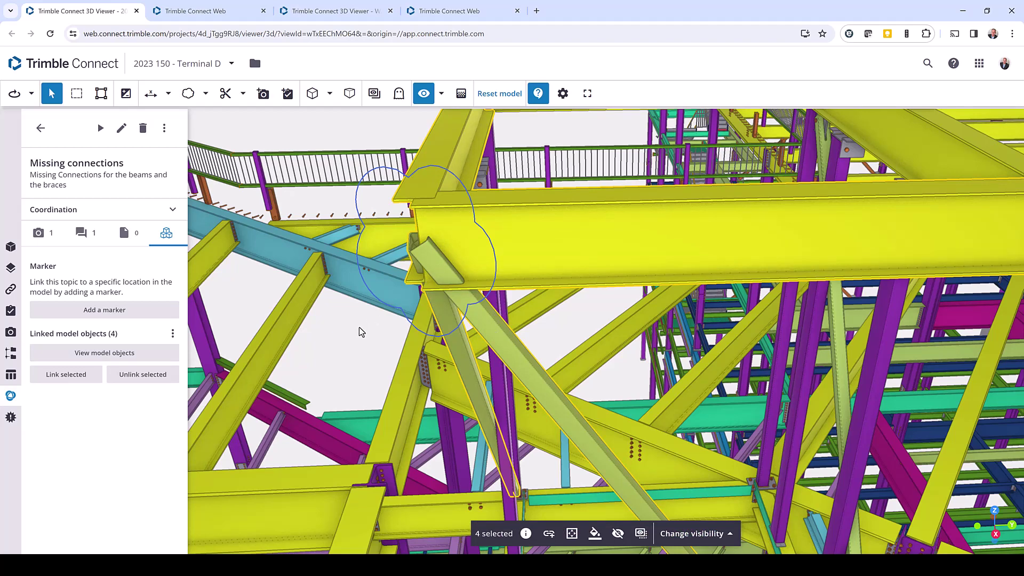
- Expand and collapse the Coordination details, then return to the Topics list and open Clash with Column
{"action": "left_click", "coordinate": [171, 211]}
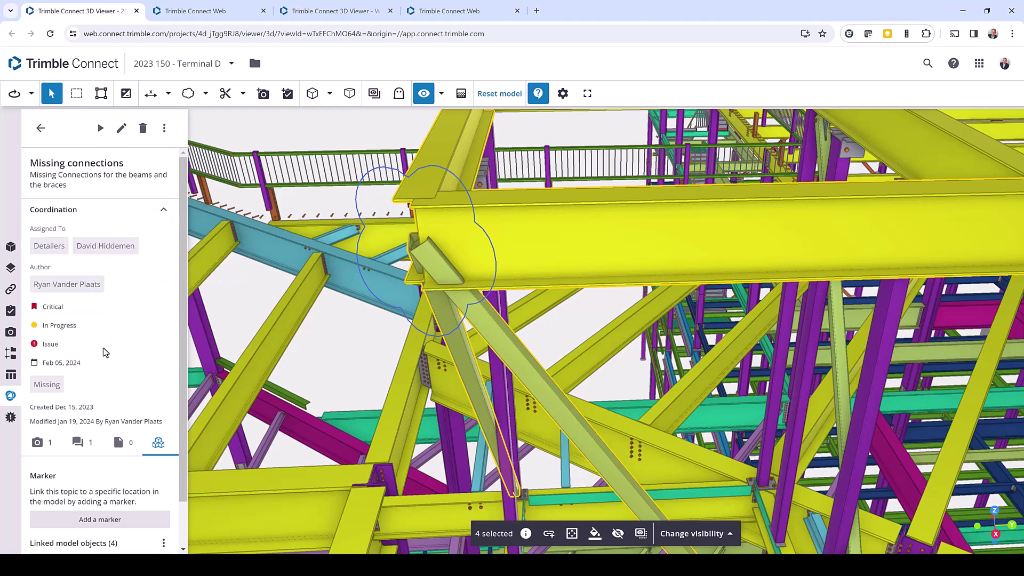
{"action": "left_click", "coordinate": [163, 210]}
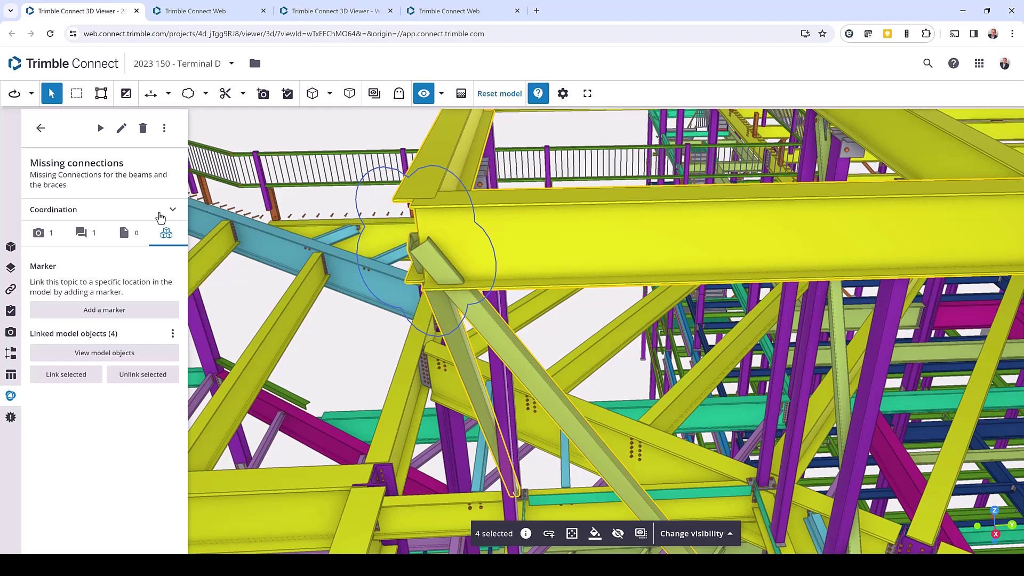
{"action": "left_click", "coordinate": [42, 129]}
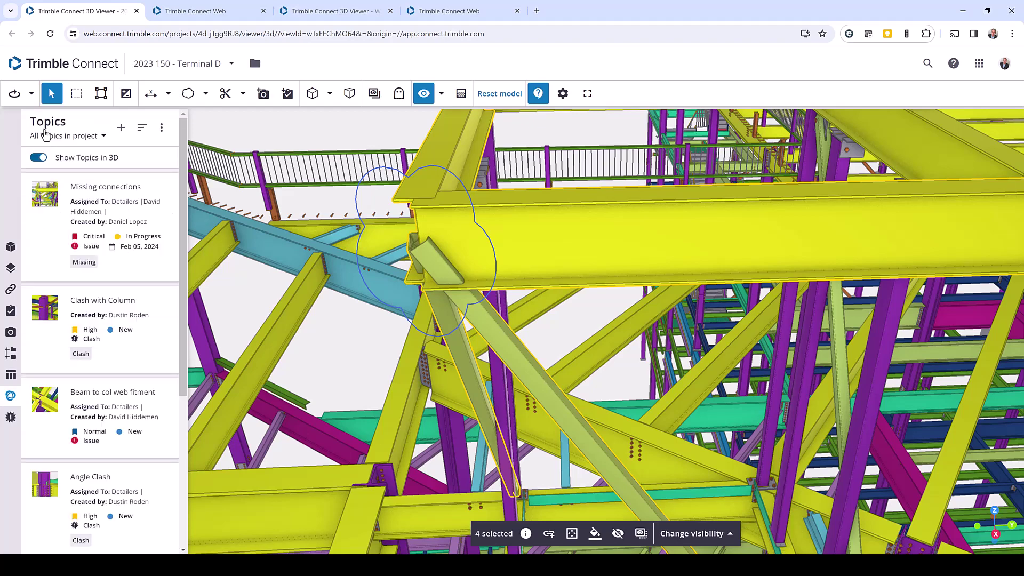
{"action": "left_click", "coordinate": [48, 309]}
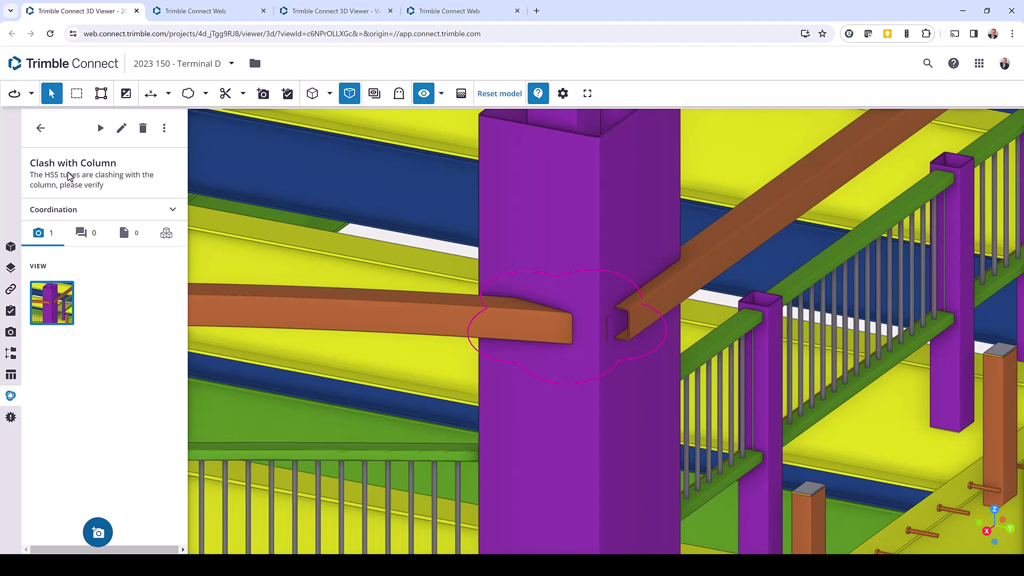
- Switch to the browser tab with the web project's BCF Topics list
{"action": "left_click", "coordinate": [182, 11]}
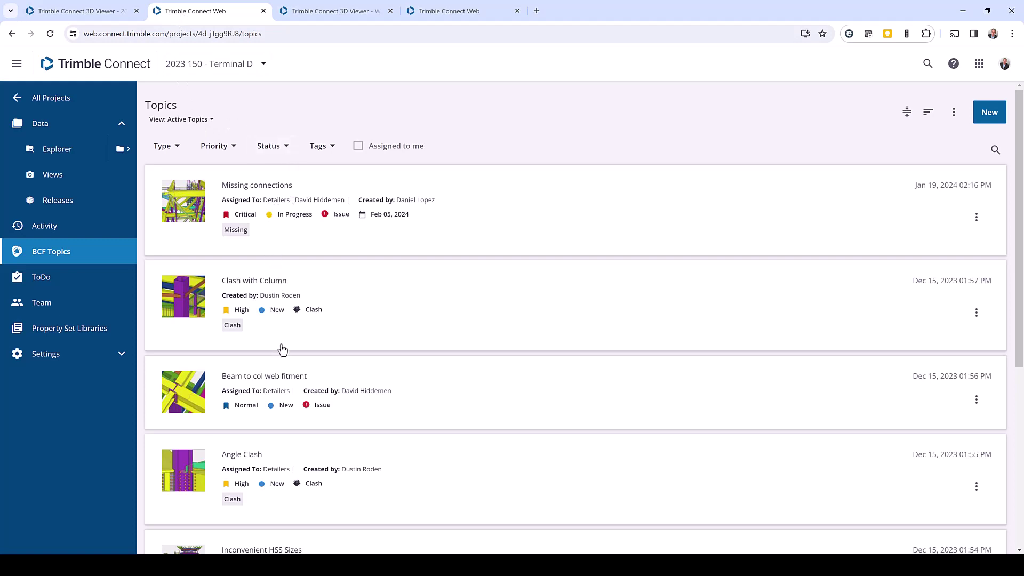
- Review the Type filter, Sort By and import/export menus, then bring up Tekla Structures' File menu
{"action": "left_click", "coordinate": [179, 150]}
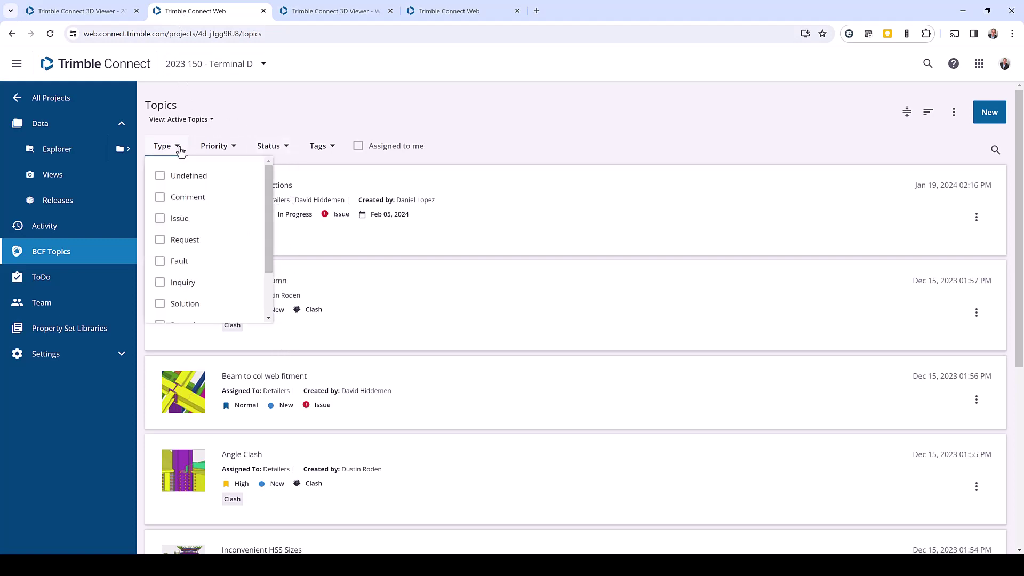
{"action": "left_click", "coordinate": [179, 150]}
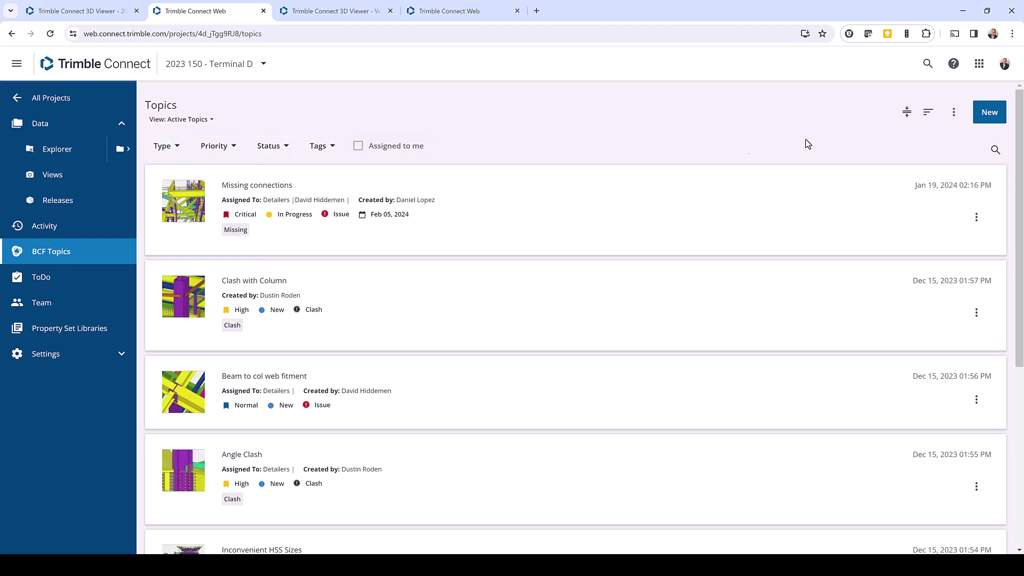
{"action": "left_click", "coordinate": [929, 114]}
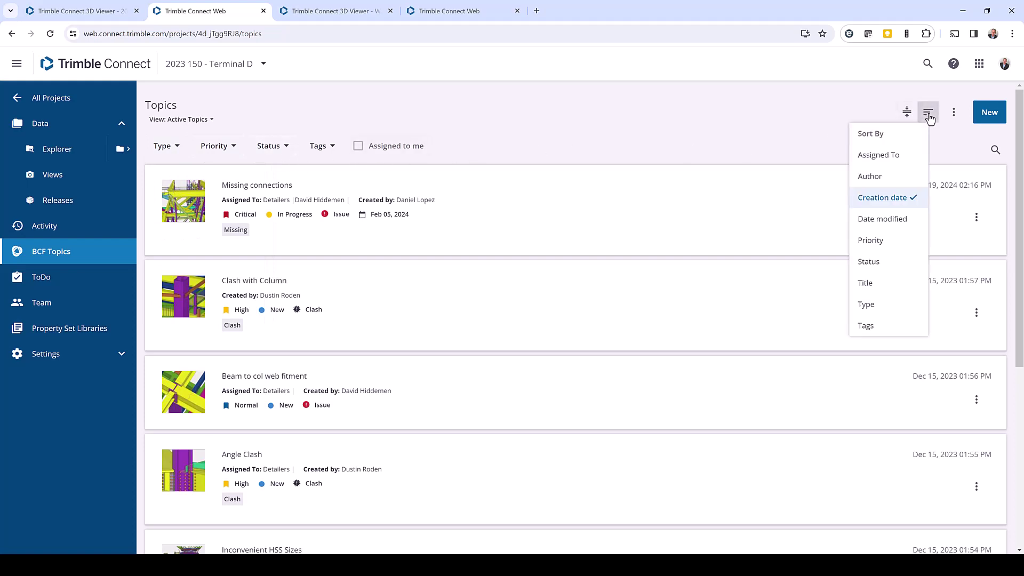
{"action": "left_click", "coordinate": [930, 116]}
{"action": "left_click", "coordinate": [954, 113]}
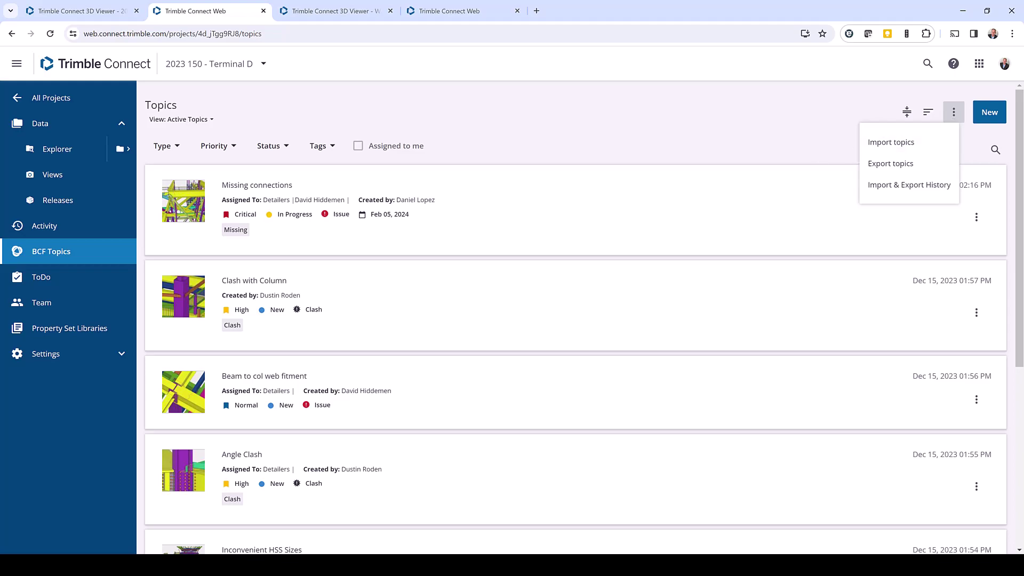
{"action": "key", "text": "alt+Tab"}
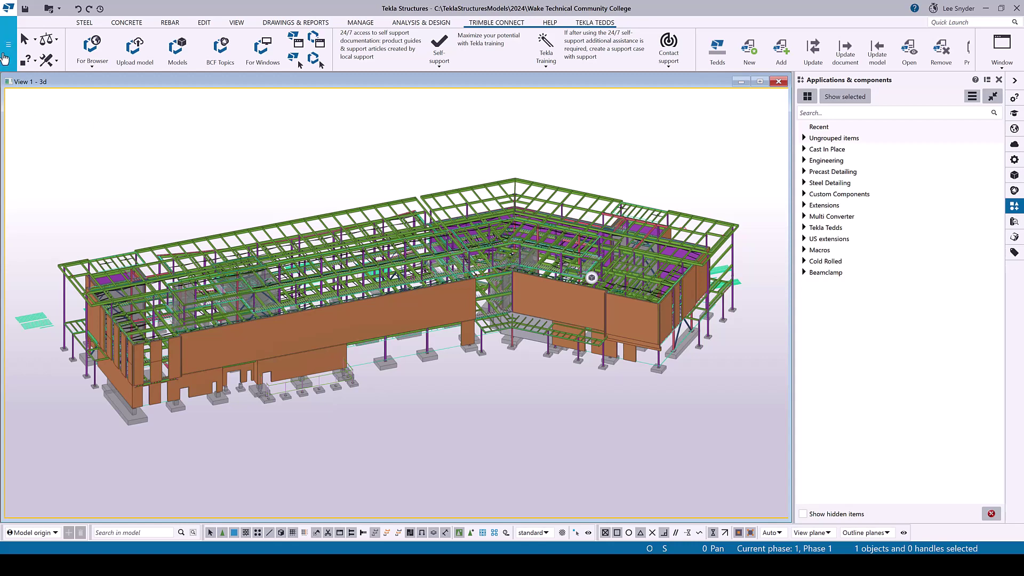
{"action": "left_click", "coordinate": [6, 51]}
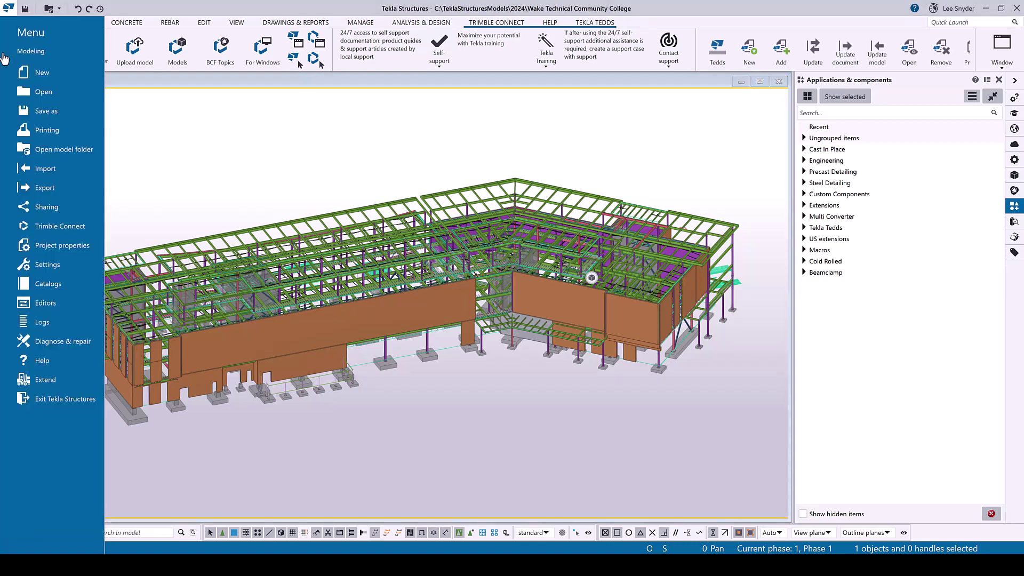
- View the File menu's Trimble Connect collaboration options, then return to the browser's 3D viewer
{"action": "left_click", "coordinate": [87, 227]}
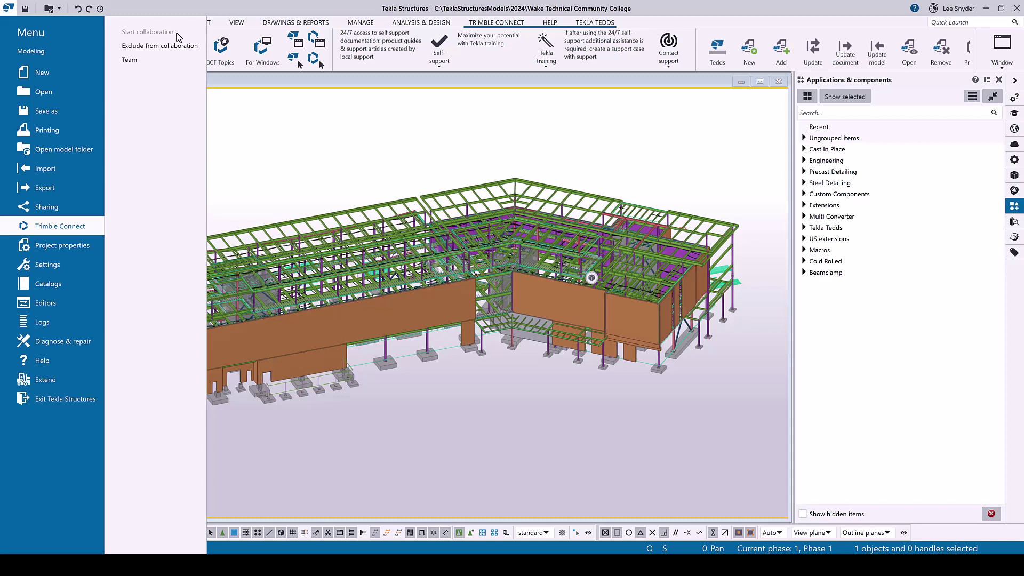
{"action": "left_click", "coordinate": [251, 134]}
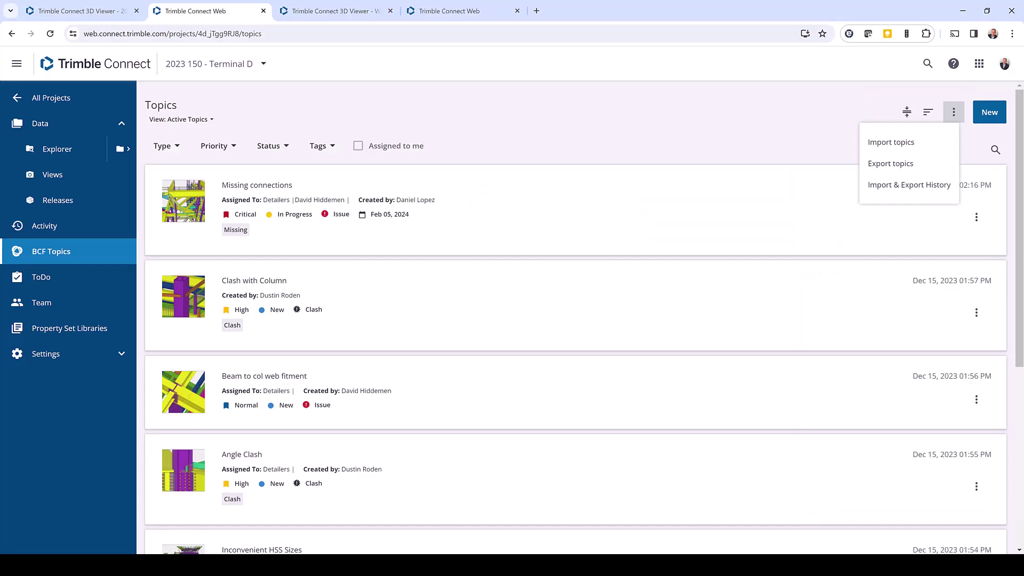
{"action": "left_click", "coordinate": [337, 10]}
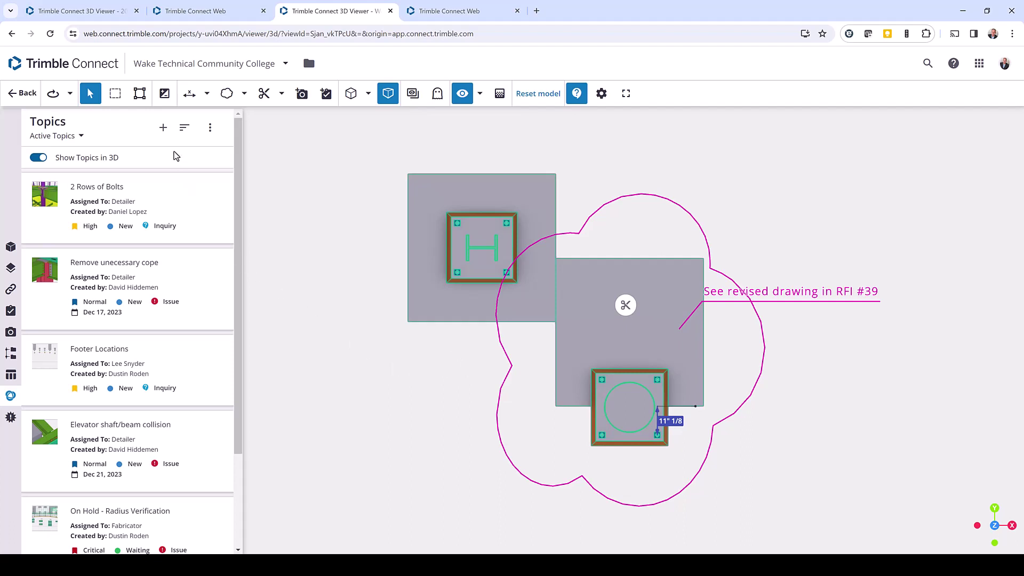
- Start a new topic in the Wake Technical Community College 3D viewer
{"action": "left_click", "coordinate": [164, 129]}
- Title the new topic 'Revise Concrete Model' and paste in its description
{"action": "left_click", "coordinate": [110, 165]}
{"action": "type", "text": "Revise Concrete Model"}
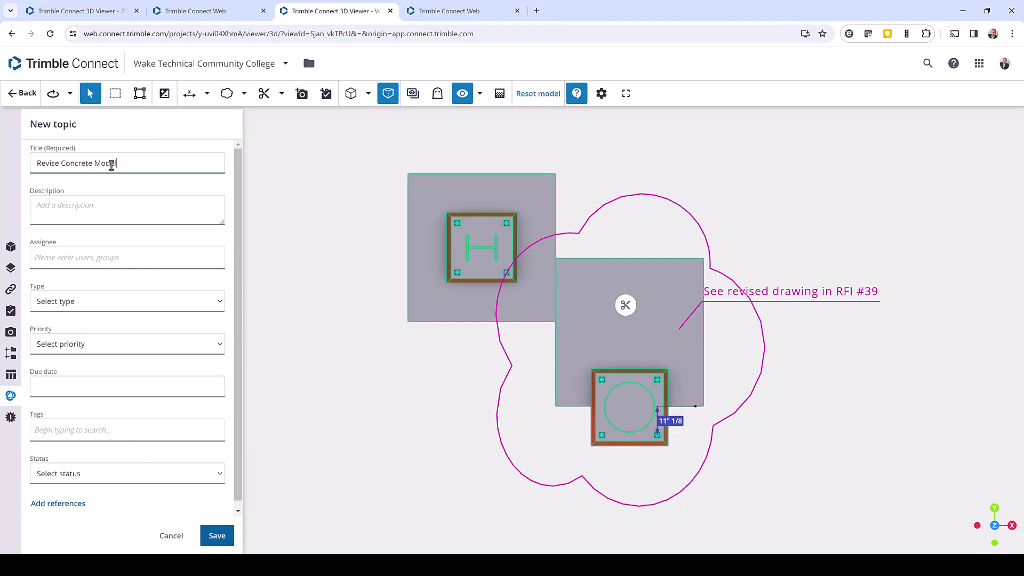
{"action": "left_click", "coordinate": [81, 206]}
{"action": "type", "text": "The radius changed for the entrance. Please provide updated pad footing model"}
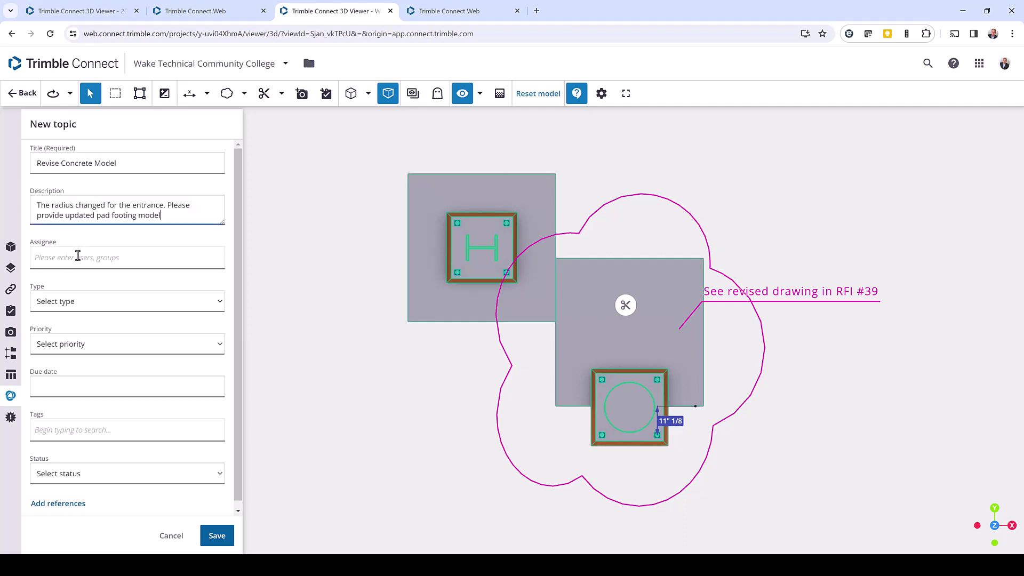
- Set the topic to Issue type, High priority and Waiting status, then save it
{"action": "left_click", "coordinate": [83, 305]}
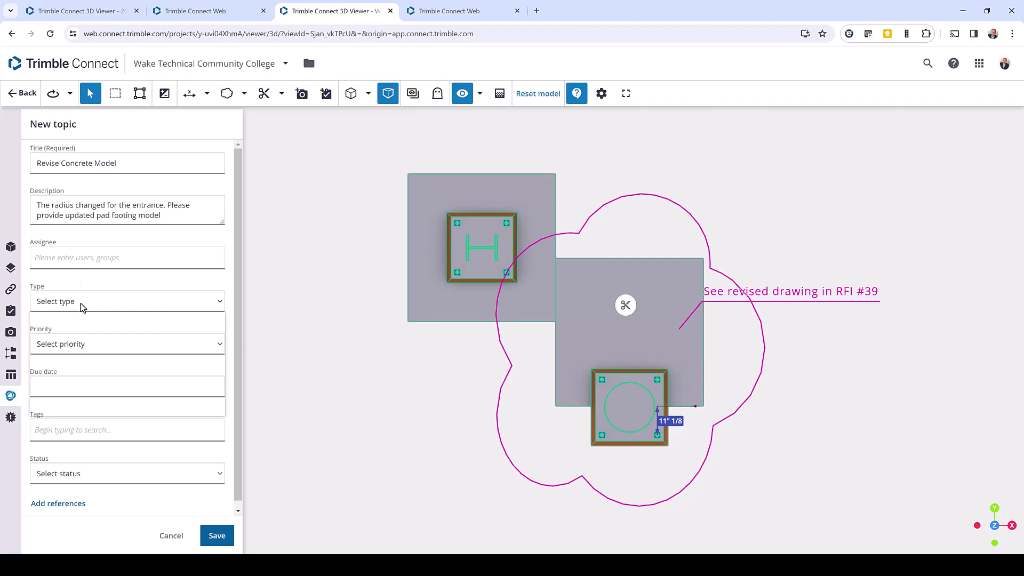
{"action": "left_click", "coordinate": [61, 349]}
{"action": "left_click", "coordinate": [89, 347]}
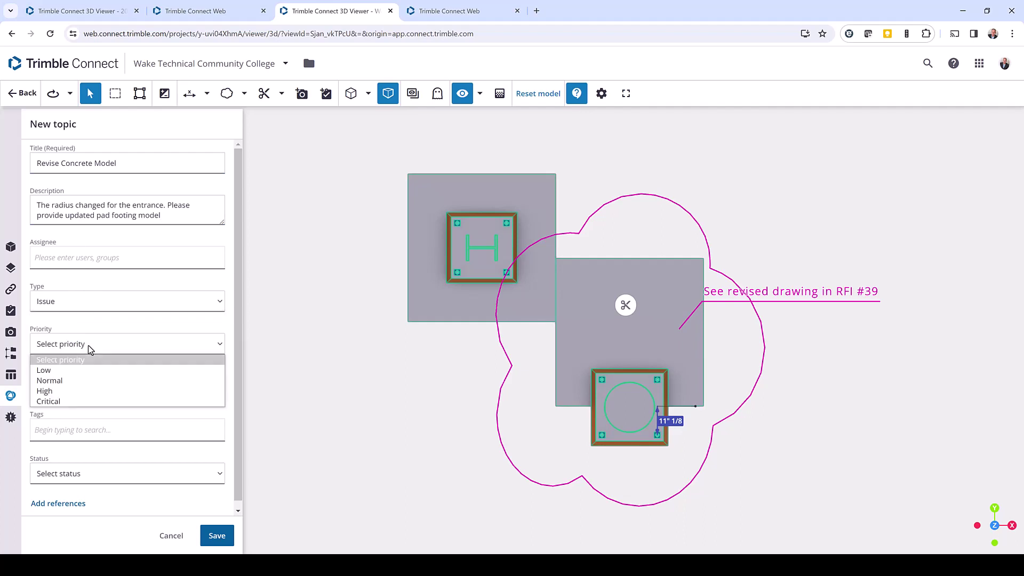
{"action": "left_click", "coordinate": [80, 392]}
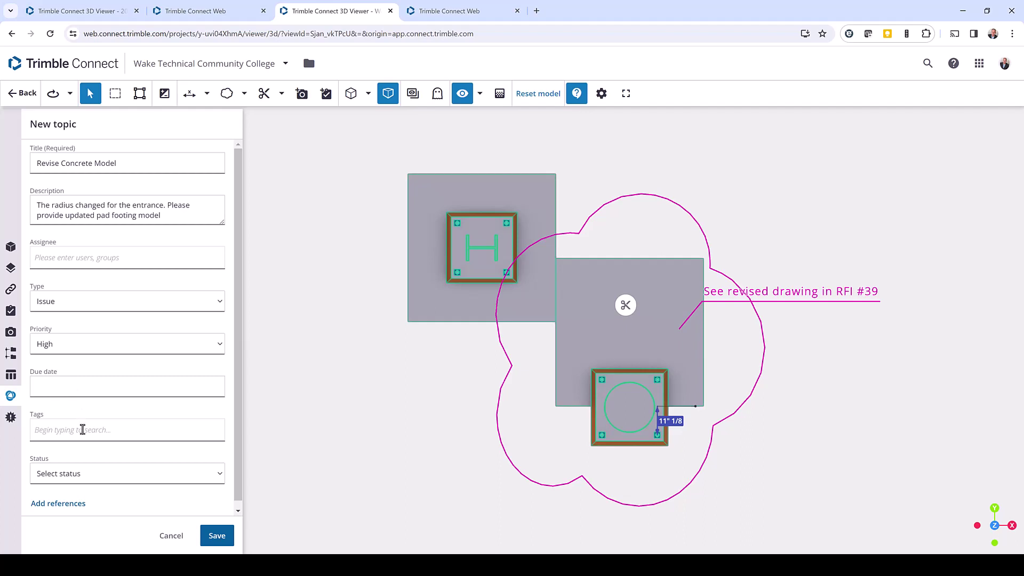
{"action": "left_click", "coordinate": [89, 474]}
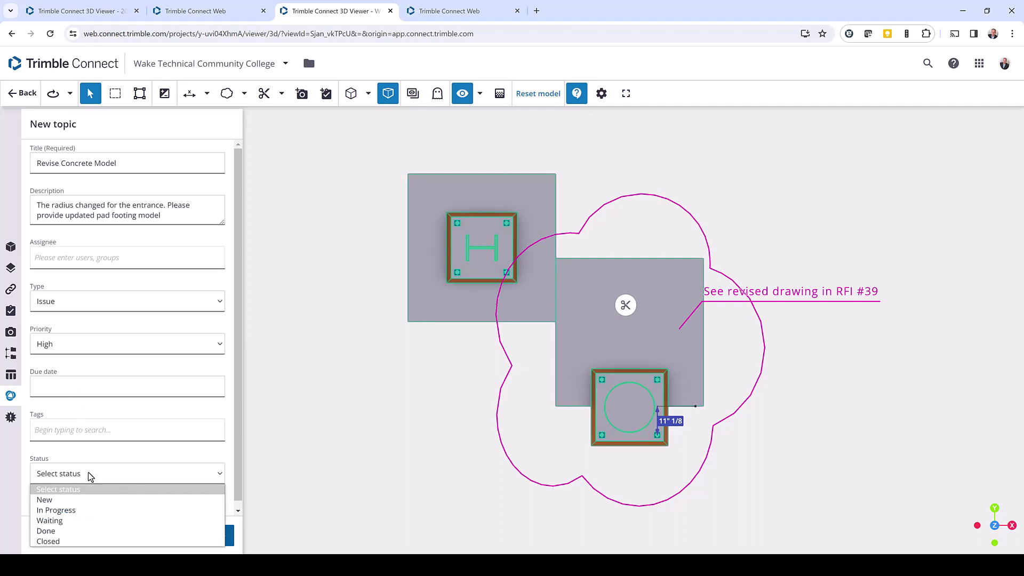
{"action": "left_click", "coordinate": [65, 519]}
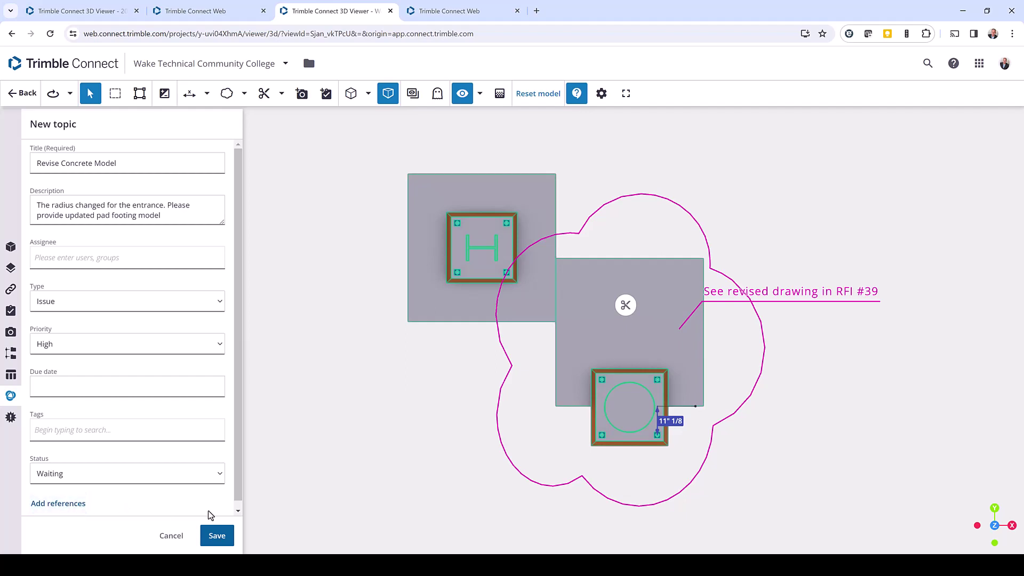
{"action": "left_click", "coordinate": [217, 540]}
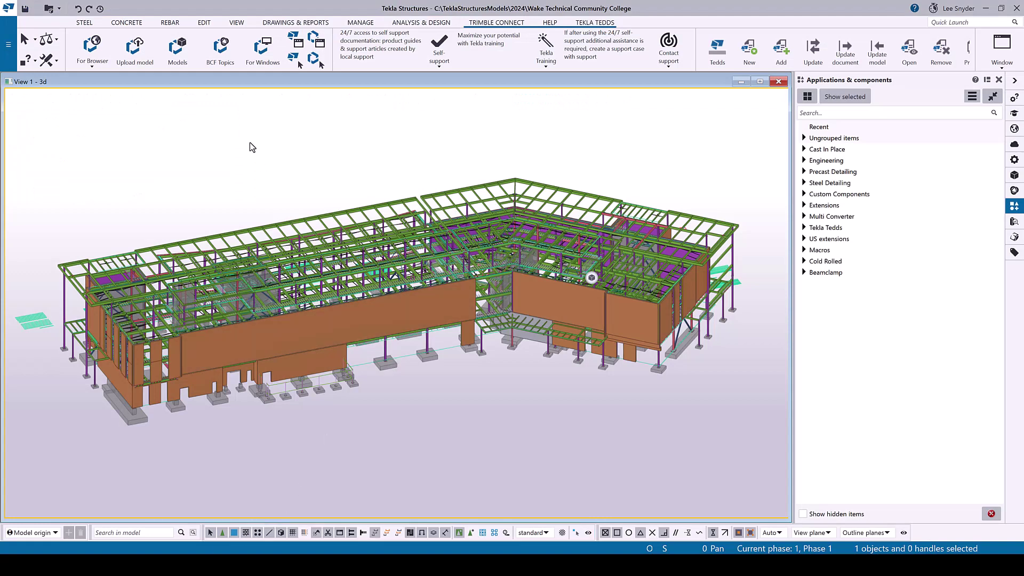
- Open the Revise Concrete Model topic from the Trimble Connect BCF Topics list
{"action": "left_click", "coordinate": [220, 54]}
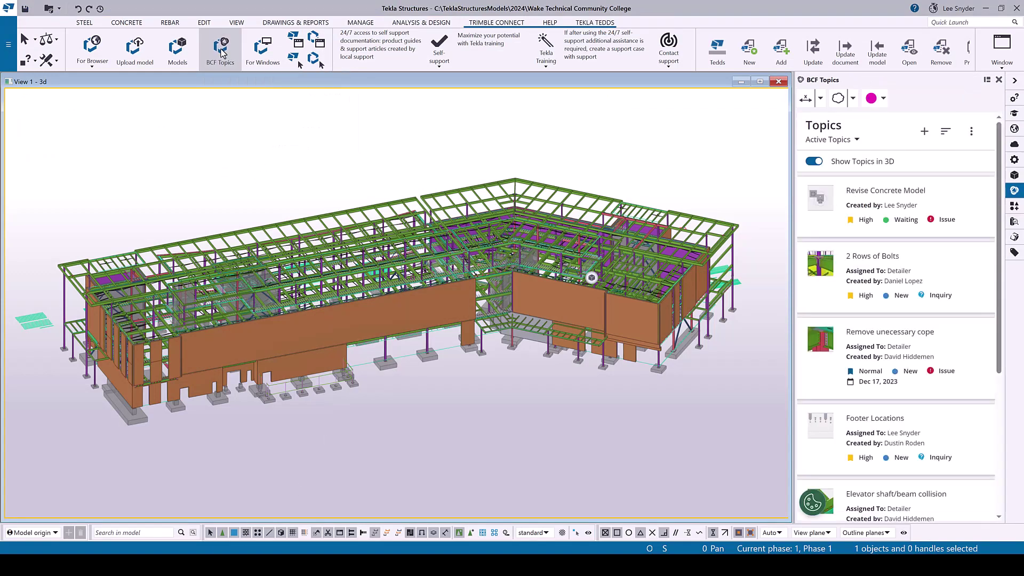
{"action": "left_click", "coordinate": [890, 197]}
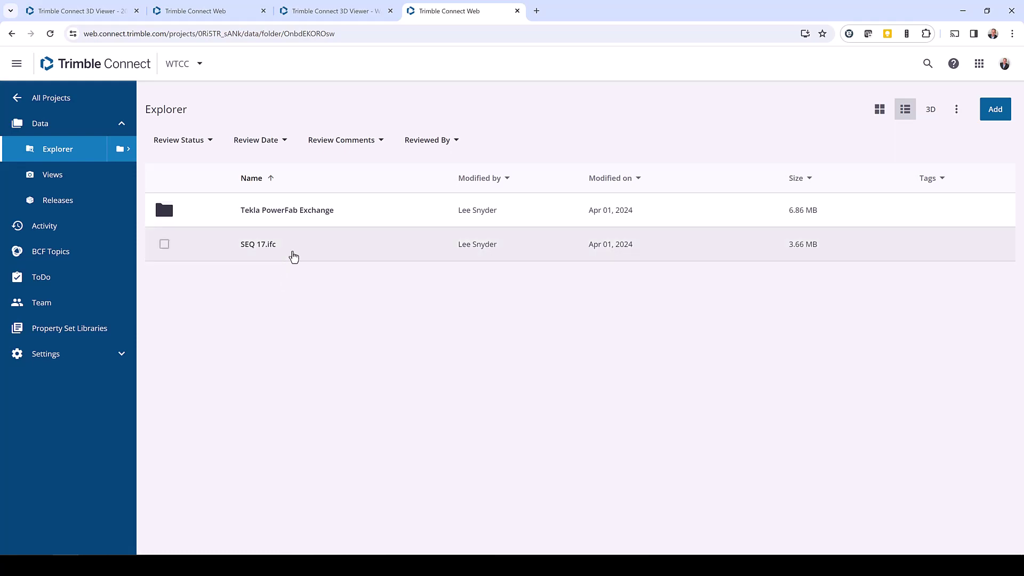
- Browse the Tekla PowerFab Exchange folder, go back to the Explorer root, and expand Settings
{"action": "left_click", "coordinate": [306, 211]}
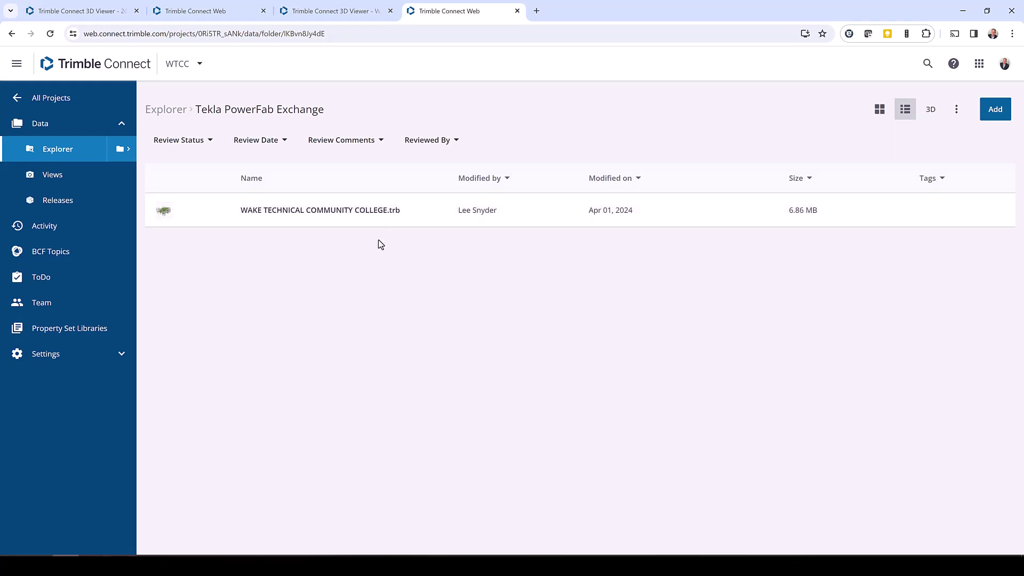
{"action": "left_click", "coordinate": [70, 154]}
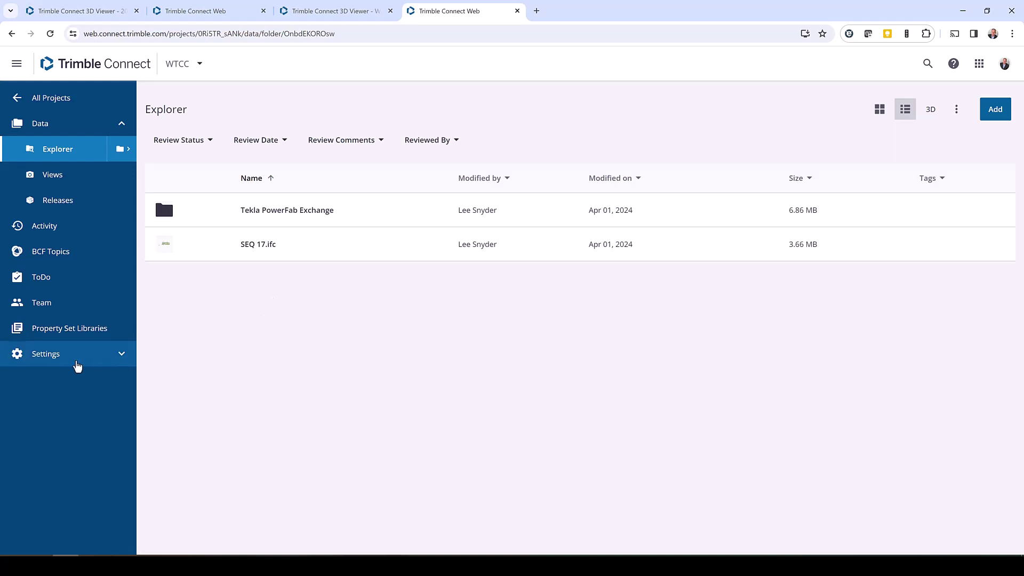
{"action": "left_click", "coordinate": [75, 363]}
- Add a custom topic type named 'On Hold - Fabrication' in the BCF Topics settings
{"action": "left_click", "coordinate": [80, 330]}
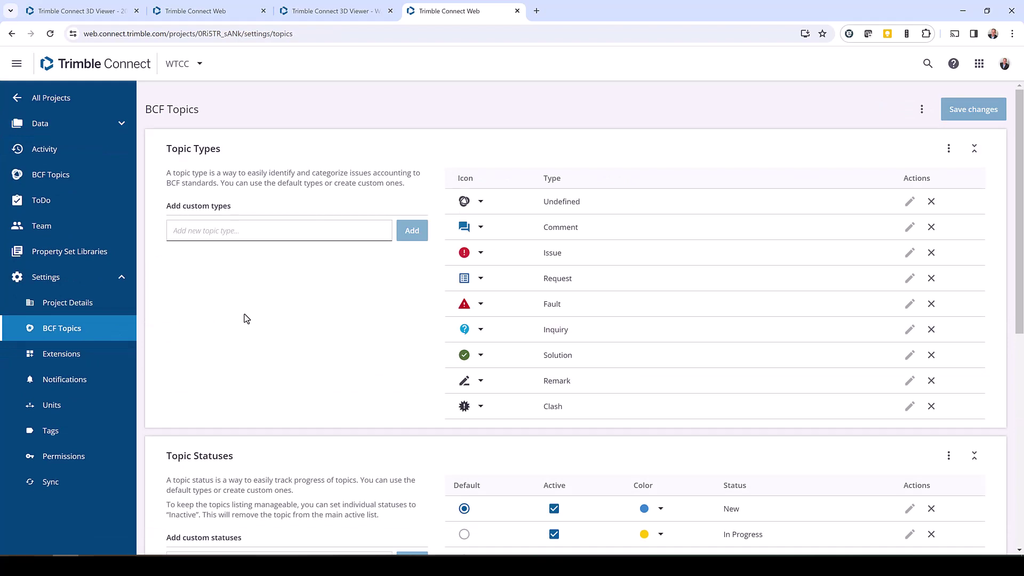
{"action": "scroll", "coordinate": [247, 318], "scroll_direction": "down", "scroll_amount": 7}
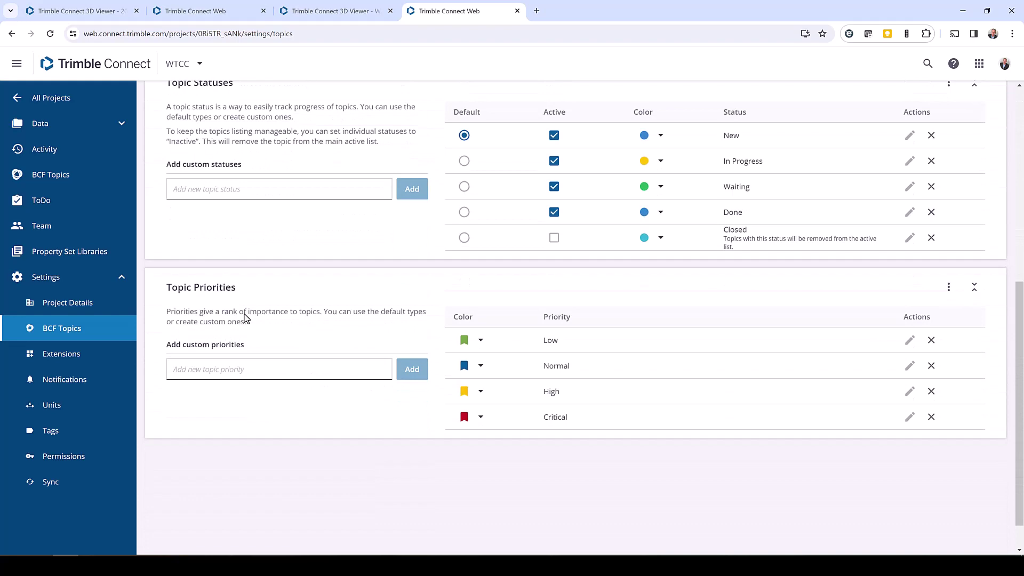
{"action": "scroll", "coordinate": [246, 318], "scroll_direction": "up", "scroll_amount": 7}
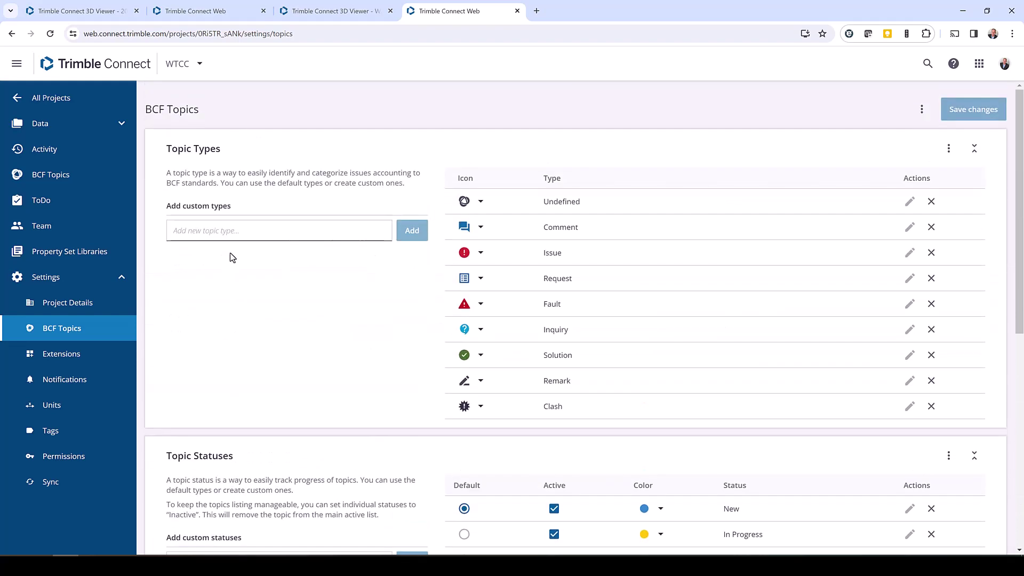
{"action": "left_click", "coordinate": [230, 232]}
{"action": "type", "text": "On Hold"}
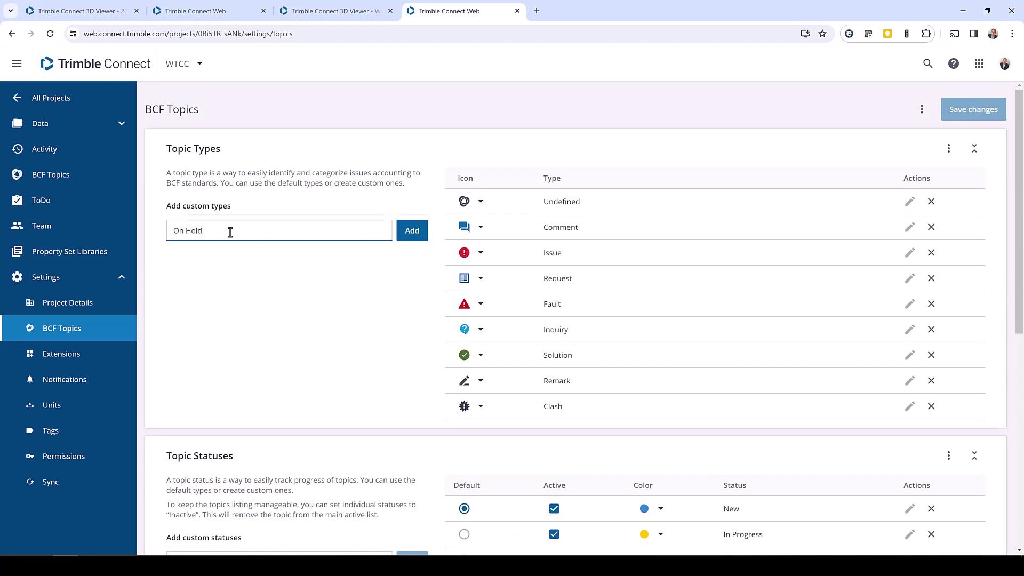
{"action": "type", "text": " - Fabrication"}
{"action": "left_click", "coordinate": [411, 230]}
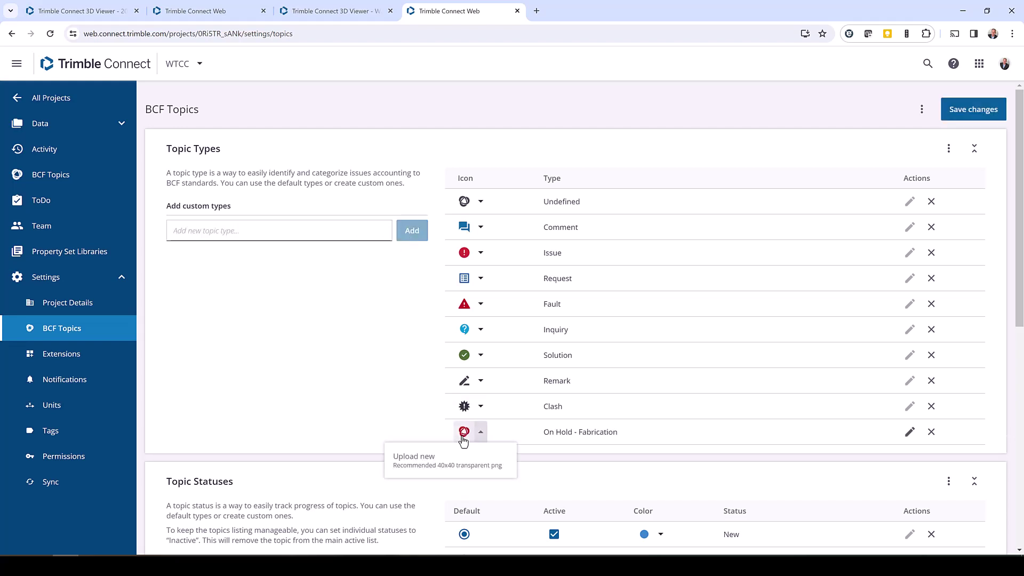
- Give the new type the On Hold.png prohibition-sign icon and save the changes
{"action": "left_click", "coordinate": [153, 85]}
{"action": "left_click", "coordinate": [507, 372]}
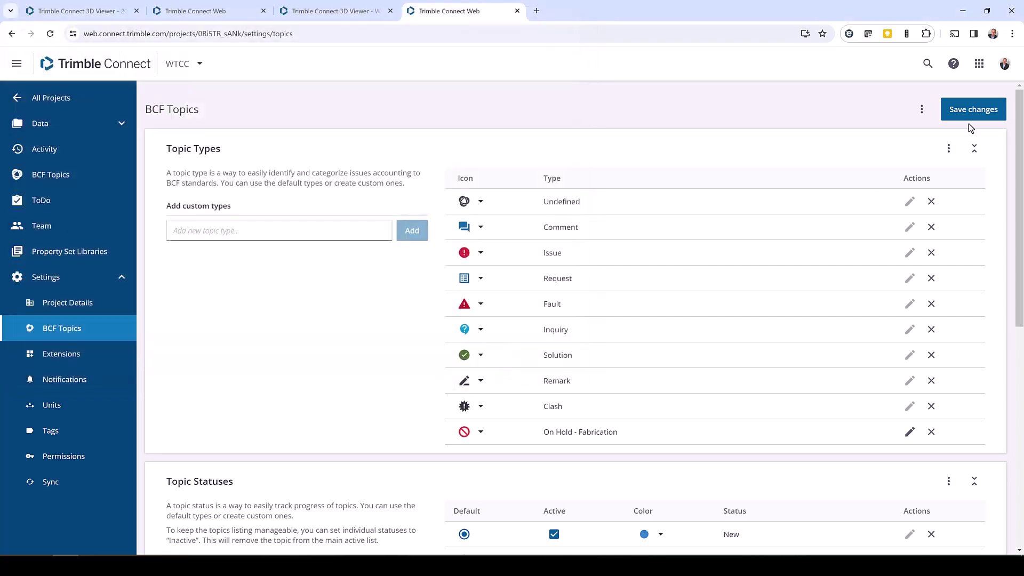
{"action": "left_click", "coordinate": [982, 111]}
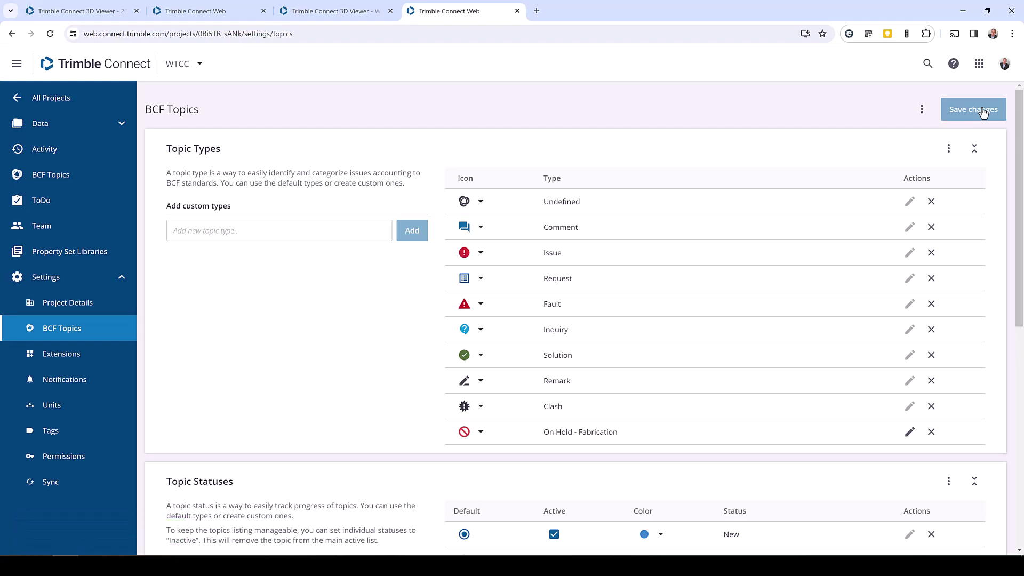
- Review the topic settings and topic-type options menus, leaving them unchanged
{"action": "left_click", "coordinate": [922, 111]}
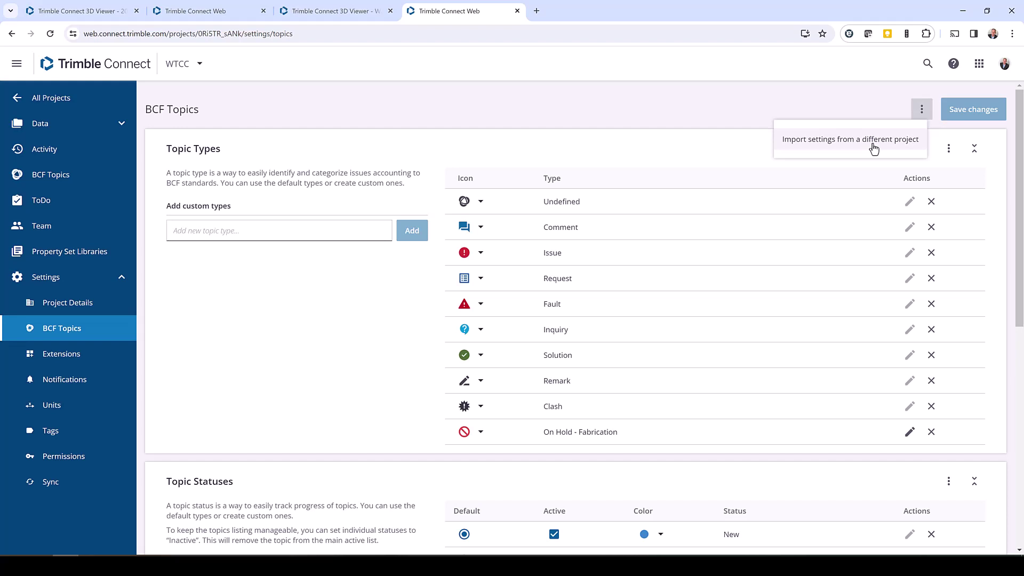
{"action": "left_click", "coordinate": [949, 148]}
{"action": "left_click", "coordinate": [949, 148]}
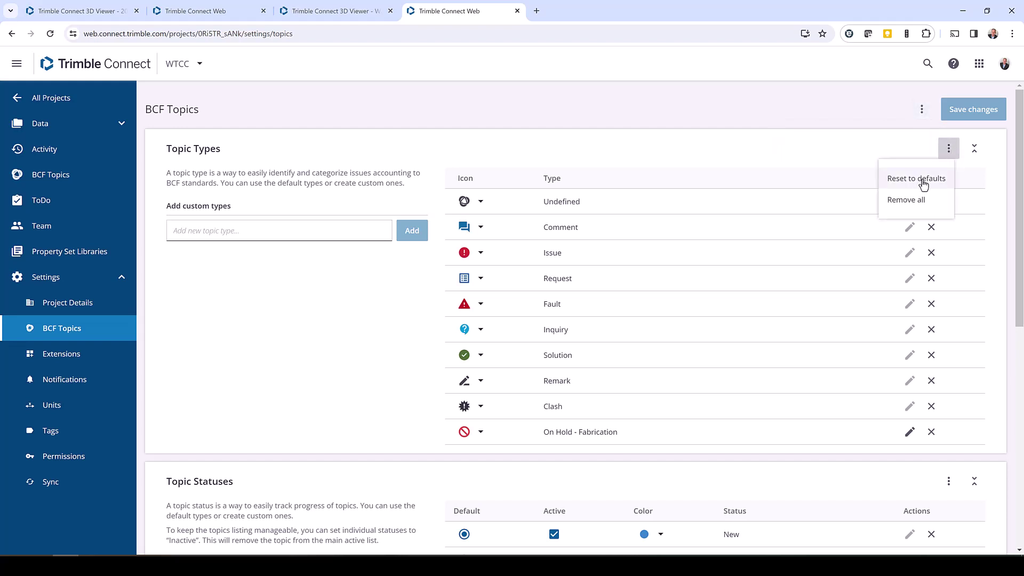
{"action": "left_click", "coordinate": [949, 150]}
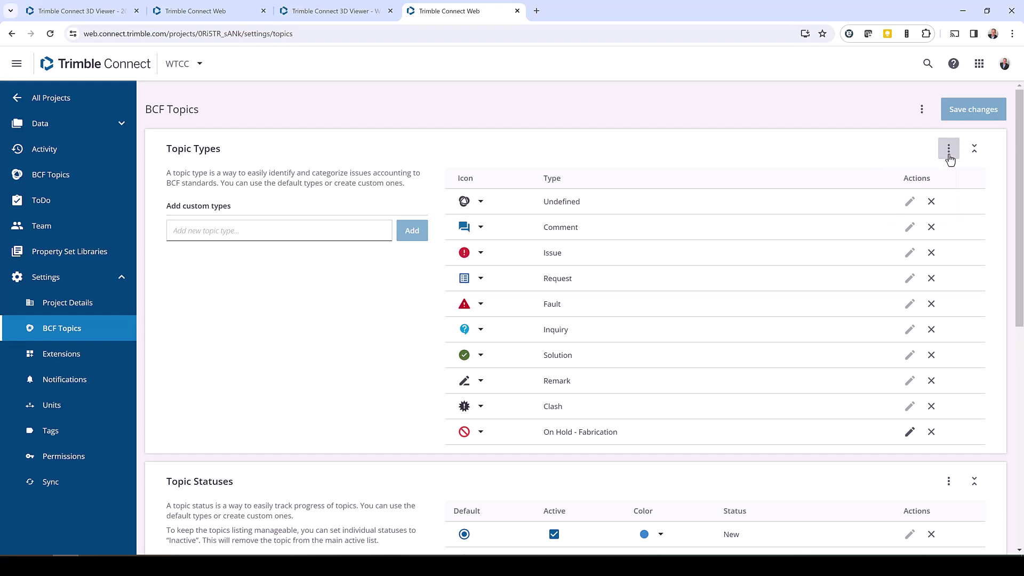
{"action": "left_click", "coordinate": [70, 380]}
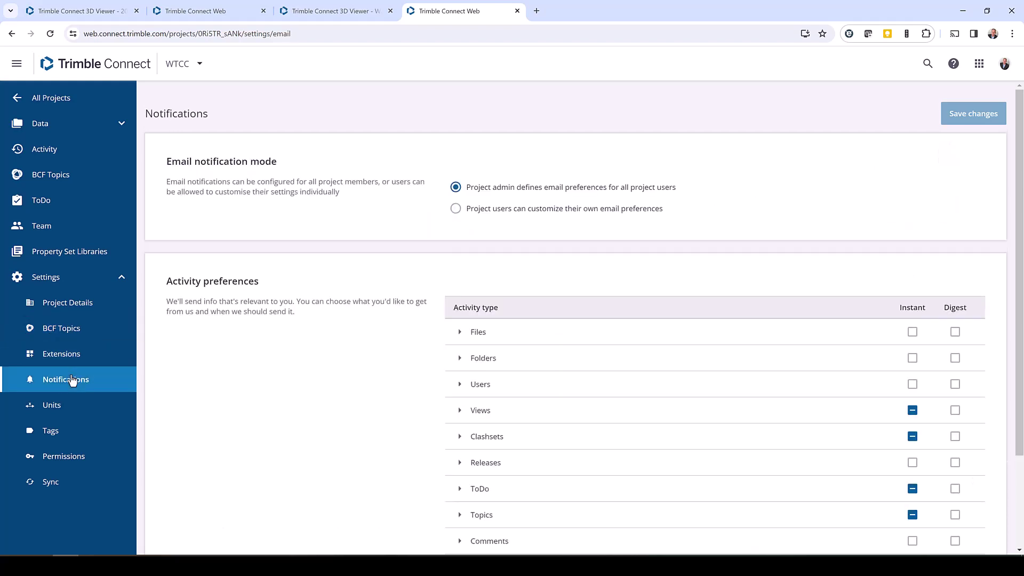
- Expand and collapse the Topics activity row to review its e-mail notification events
{"action": "scroll", "coordinate": [334, 361], "scroll_direction": "down", "scroll_amount": 2}
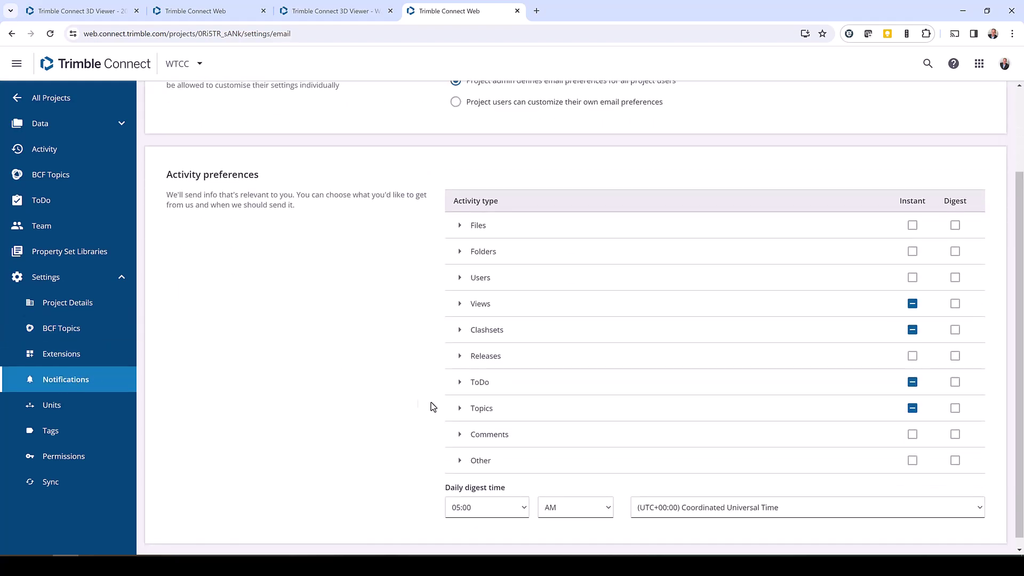
{"action": "left_click", "coordinate": [461, 411]}
{"action": "scroll", "coordinate": [462, 413], "scroll_direction": "down", "scroll_amount": 3}
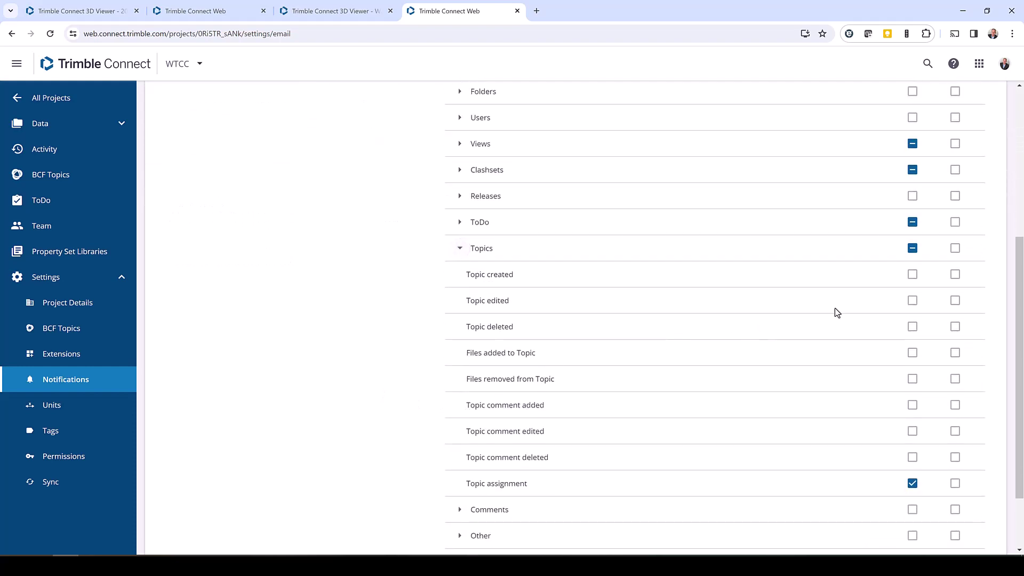
{"action": "left_click", "coordinate": [460, 249]}
{"action": "scroll", "coordinate": [427, 283], "scroll_direction": "up", "scroll_amount": 3}
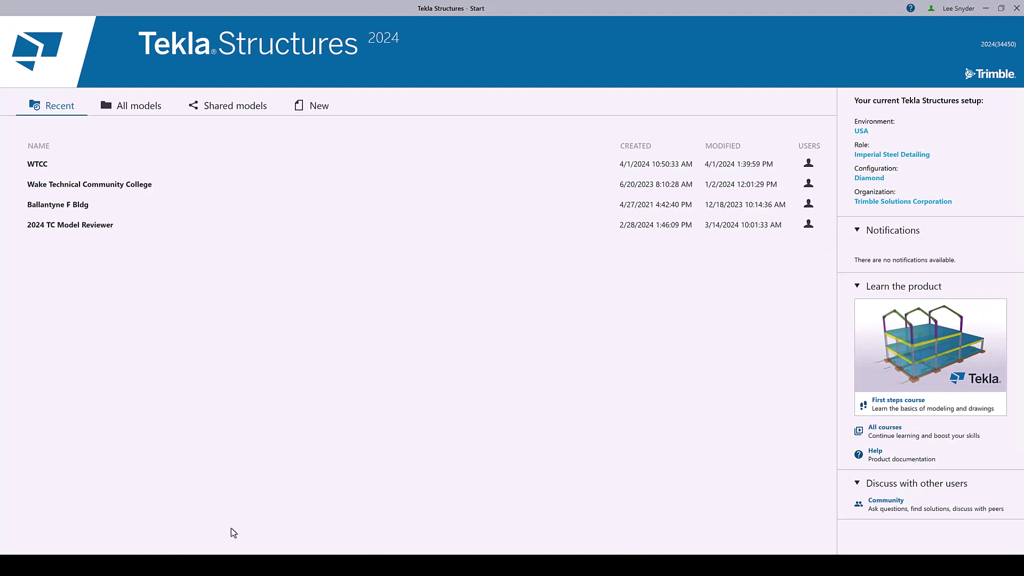
{"action": "left_click", "coordinate": [143, 168]}
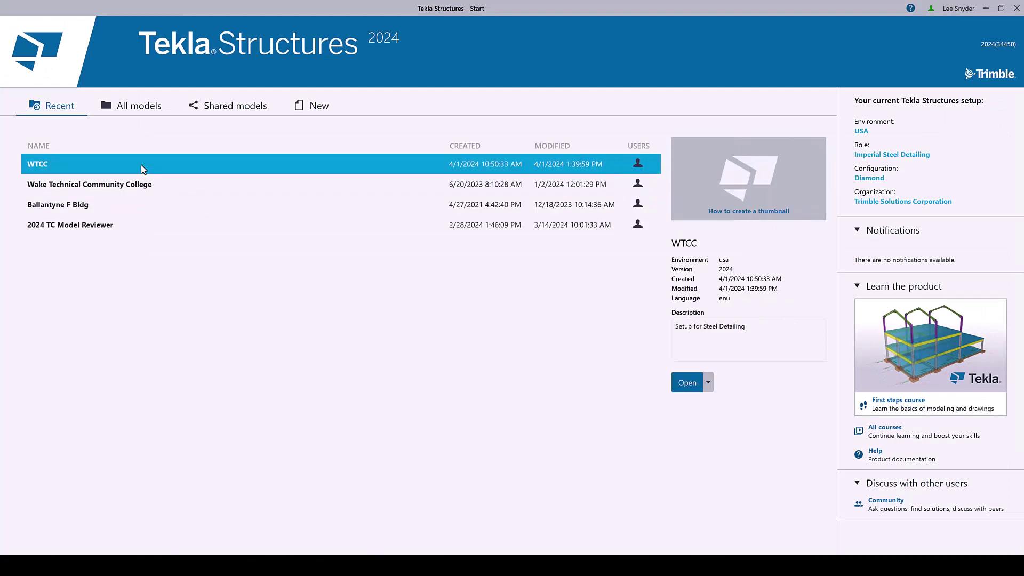
- Open the WTCC model and zoom and pan in on its steel columns, beams and braces
{"action": "left_click", "coordinate": [687, 383]}
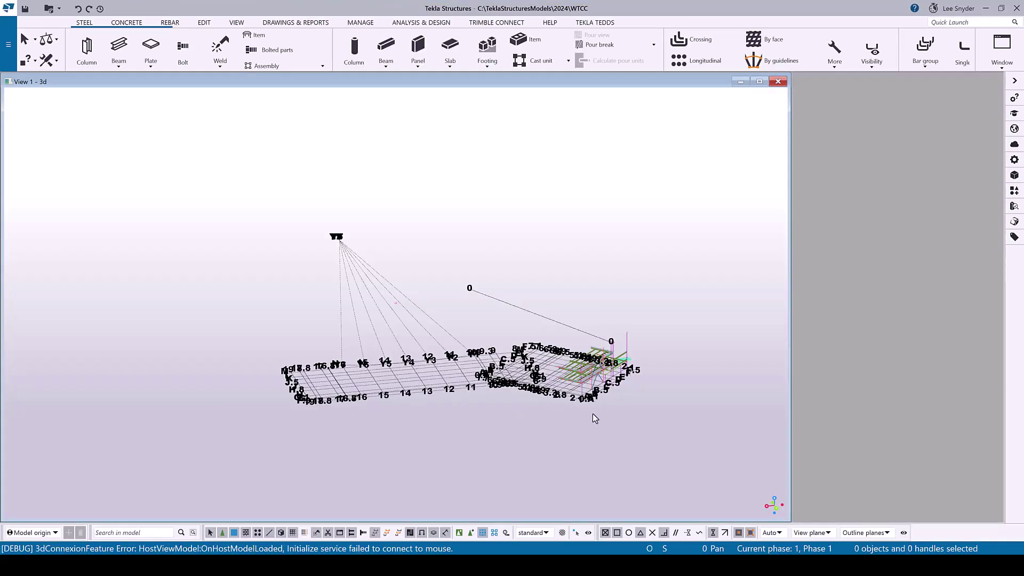
{"action": "scroll", "coordinate": [607, 387], "scroll_direction": "up", "scroll_amount": 5}
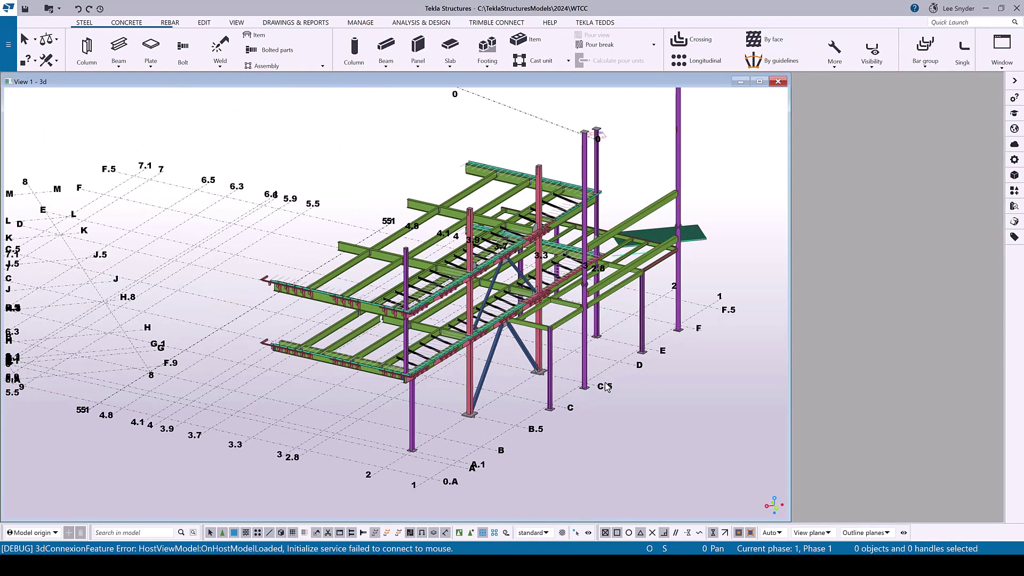
{"action": "scroll", "coordinate": [607, 388], "scroll_direction": "up", "scroll_amount": 1}
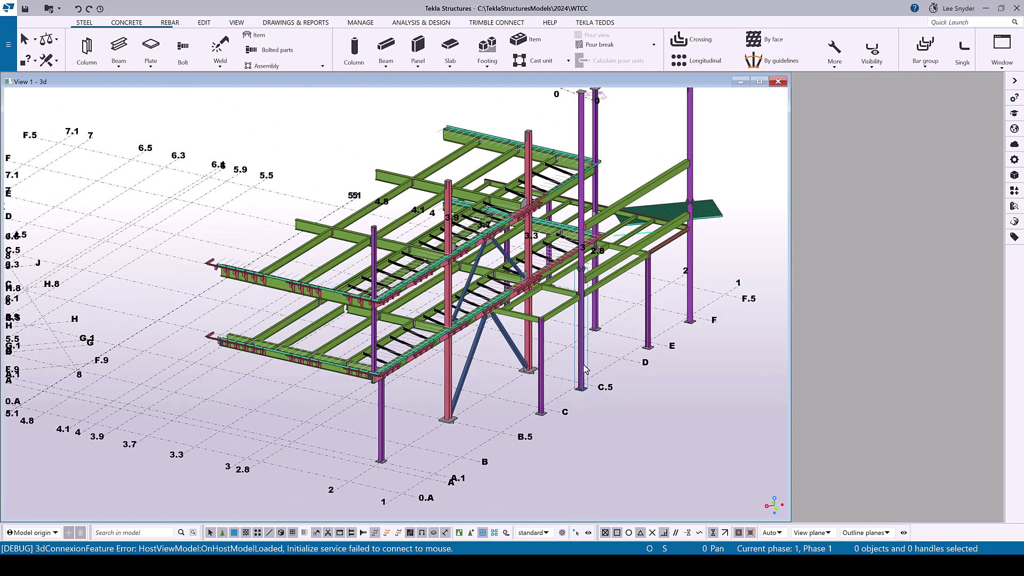
{"action": "scroll", "coordinate": [554, 397], "scroll_direction": "up", "scroll_amount": 5}
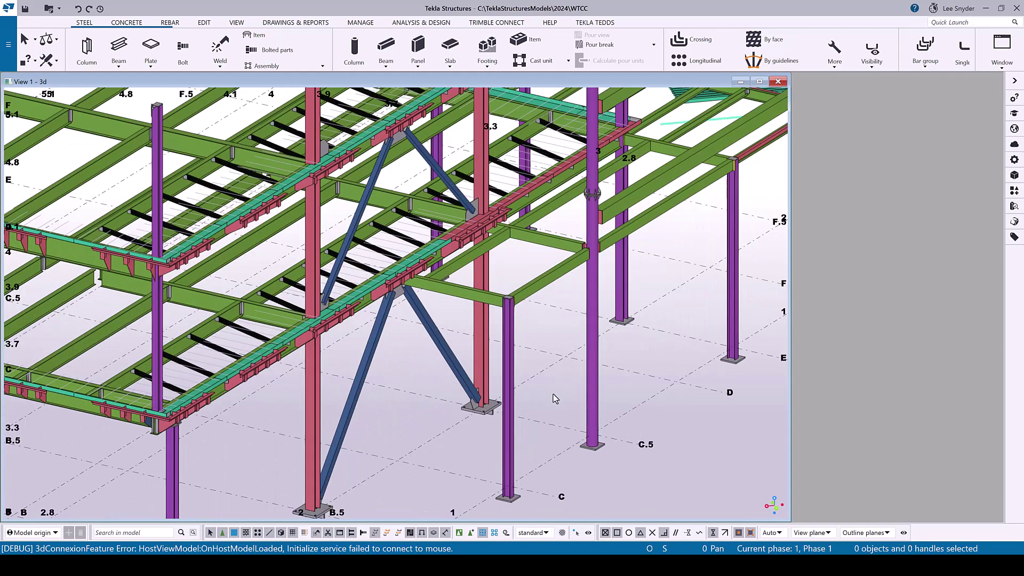
{"action": "middle_click_drag", "start_coordinate": [553, 408], "coordinate": [541, 397]}
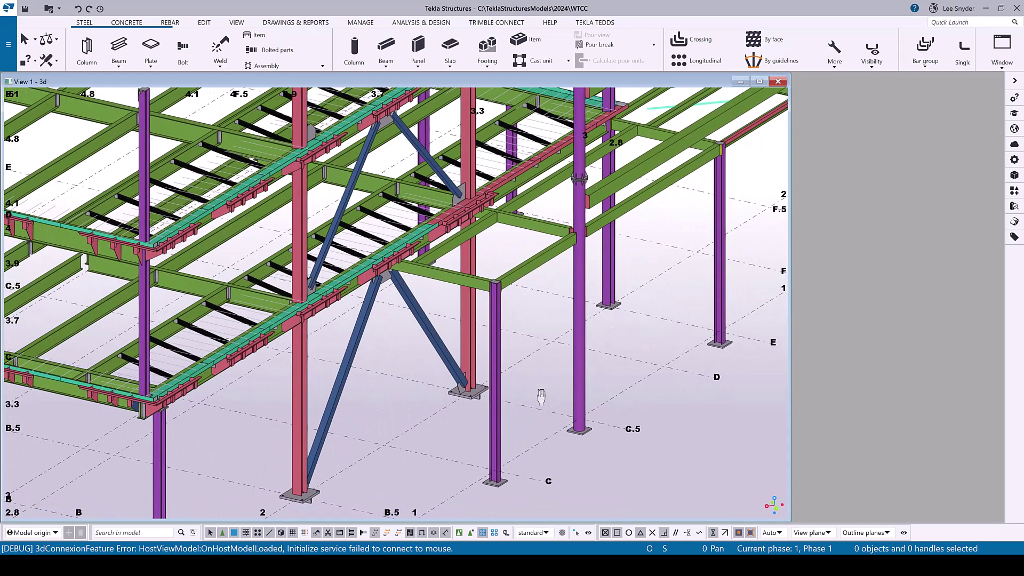
{"action": "left_click", "coordinate": [495, 24]}
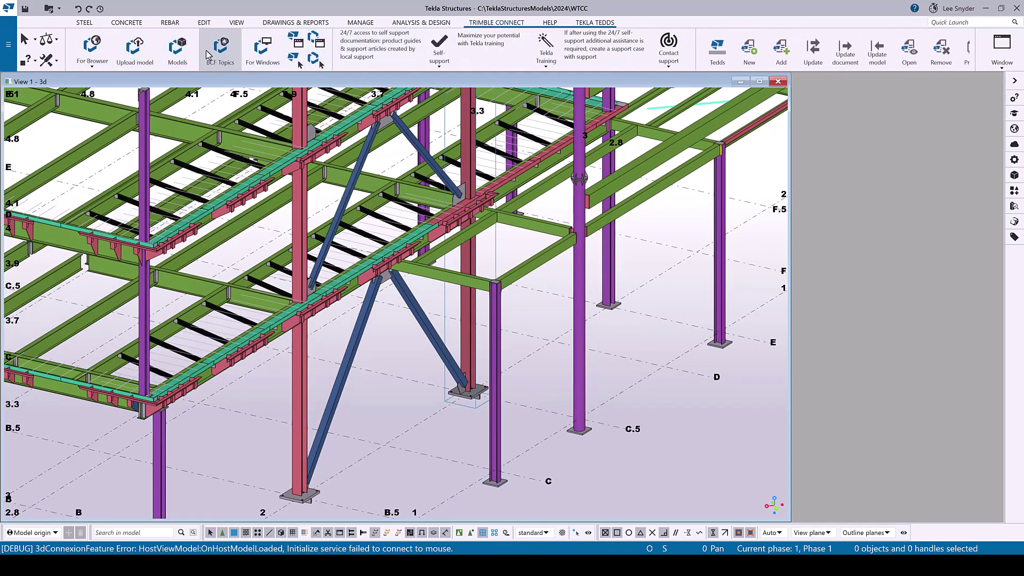
- Open the BCF Topics panel, accept all cookies, and inspect the markup shape and colour lists
{"action": "left_click", "coordinate": [220, 51]}
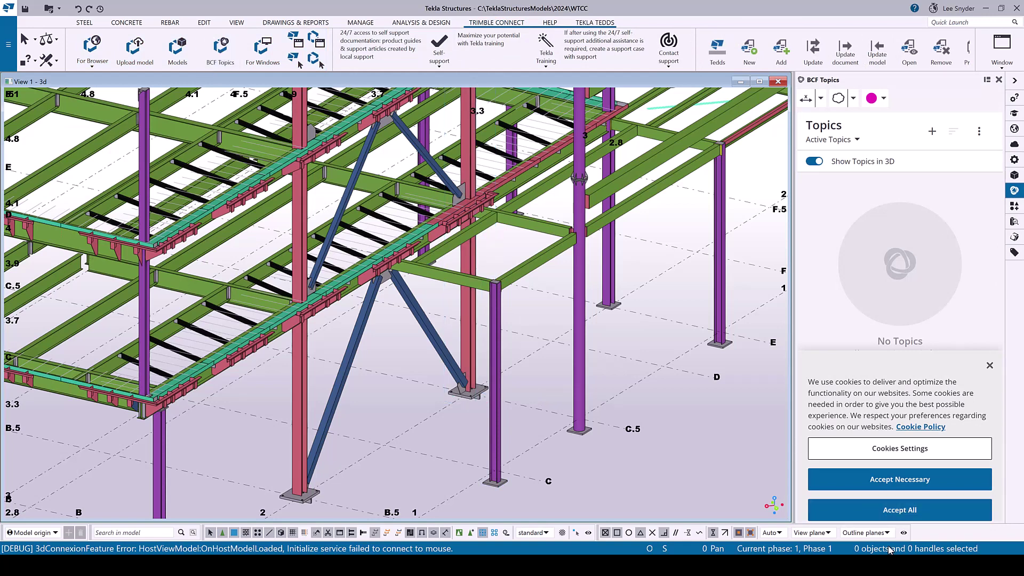
{"action": "left_click", "coordinate": [894, 511]}
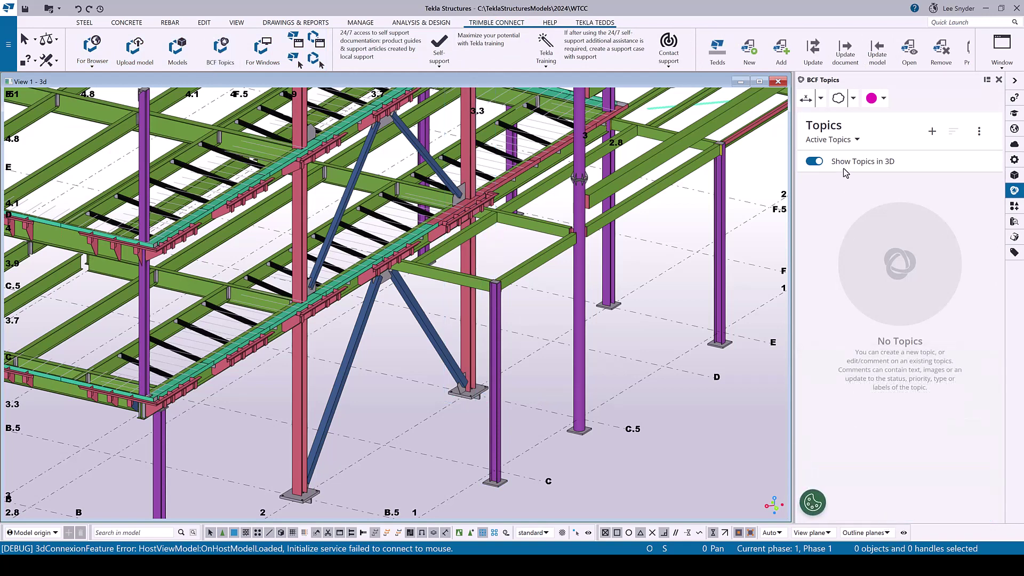
{"action": "left_click", "coordinate": [820, 98]}
{"action": "left_click", "coordinate": [852, 99]}
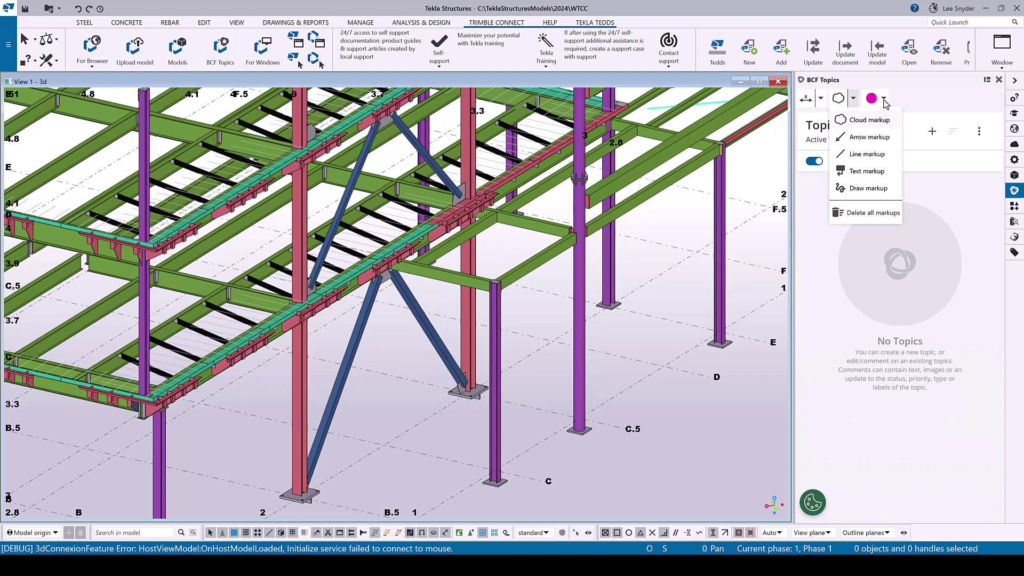
{"action": "left_click", "coordinate": [883, 99]}
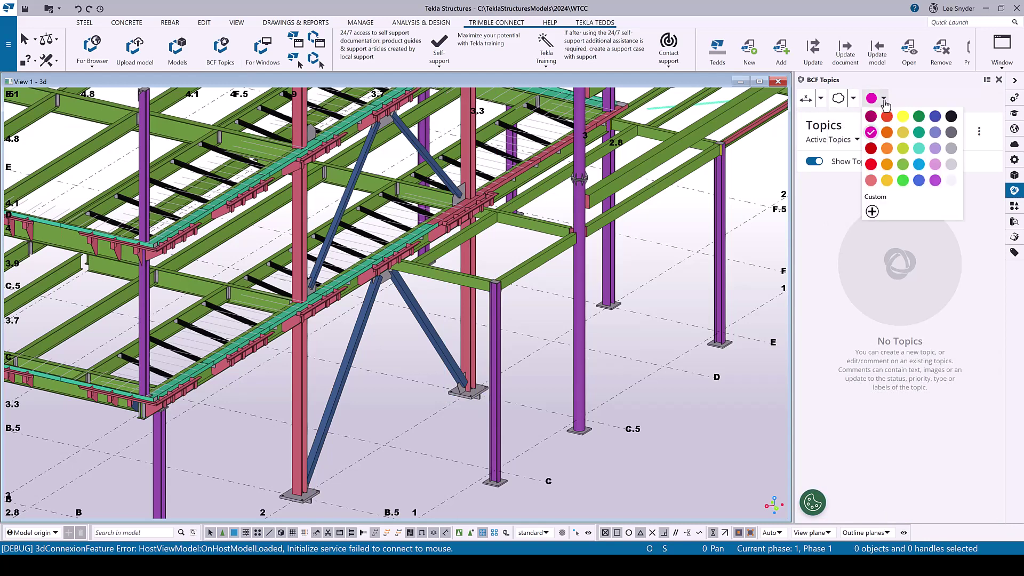
{"action": "left_click", "coordinate": [885, 101]}
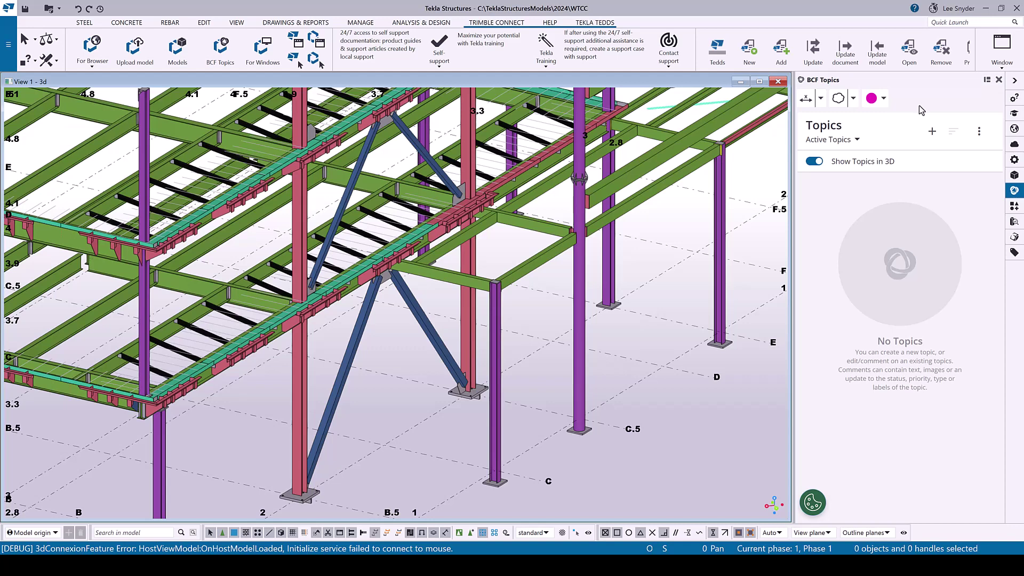
{"action": "left_click", "coordinate": [932, 133]}
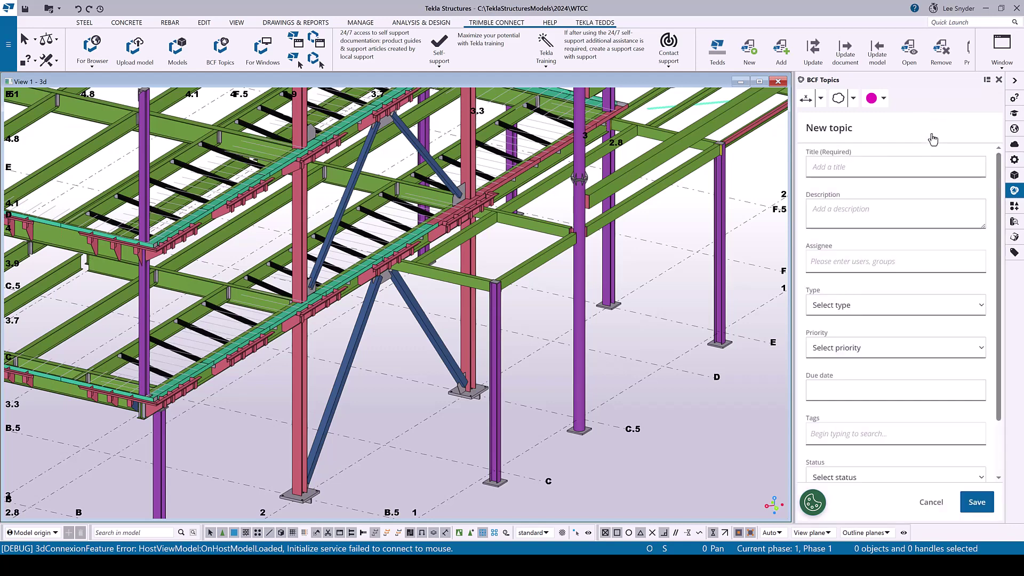
- Enter the title 'Change Order received' and description 'Place on hold because ...'
{"action": "left_click", "coordinate": [843, 168]}
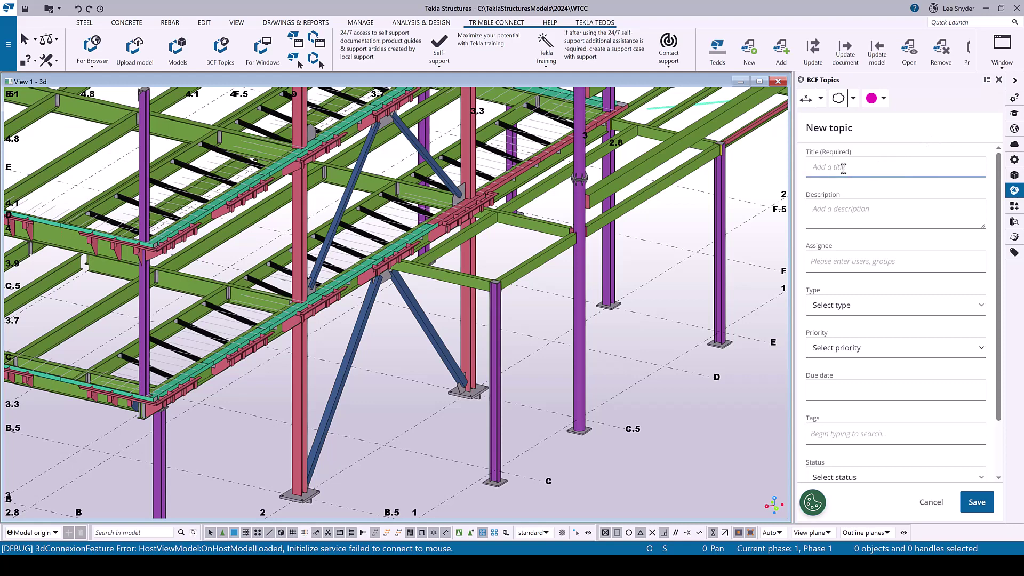
{"action": "type", "text": "Change Order received"}
{"action": "key", "text": "Tab"}
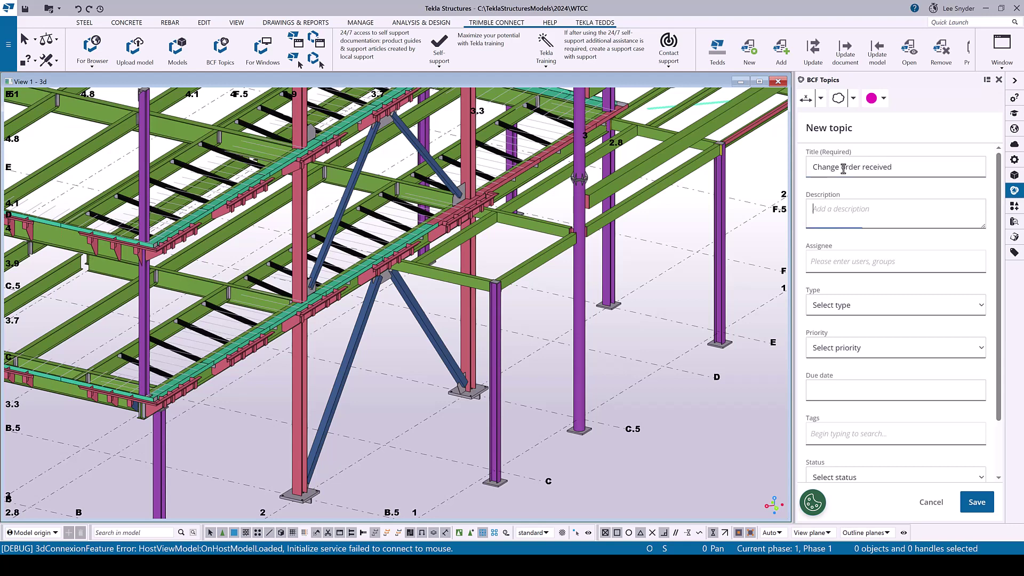
{"action": "type", "text": "Place on hold because ..."}
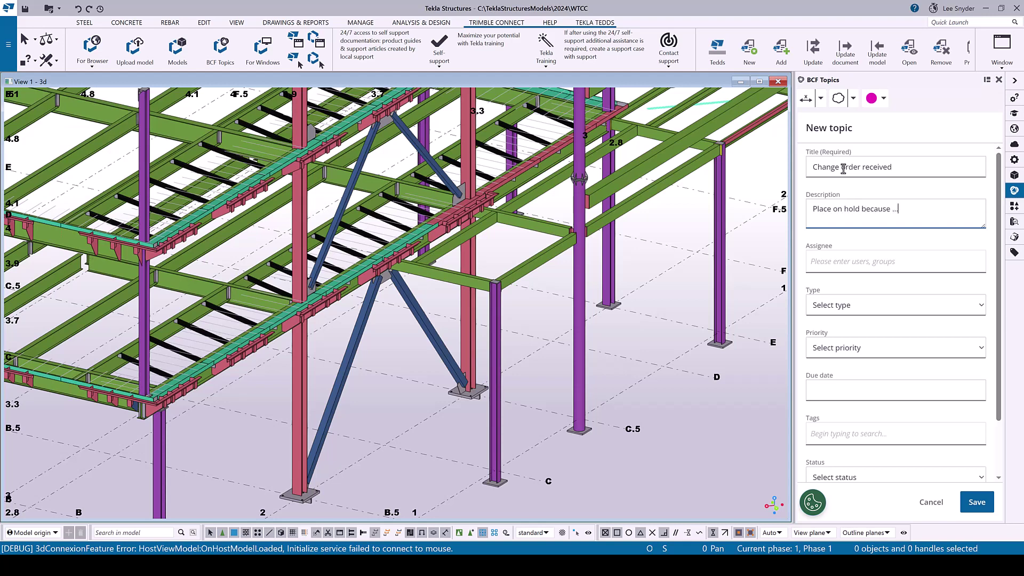
- Set the topic type to On Hold - Fabrication, priority High and status In Progress
{"action": "left_click", "coordinate": [861, 306]}
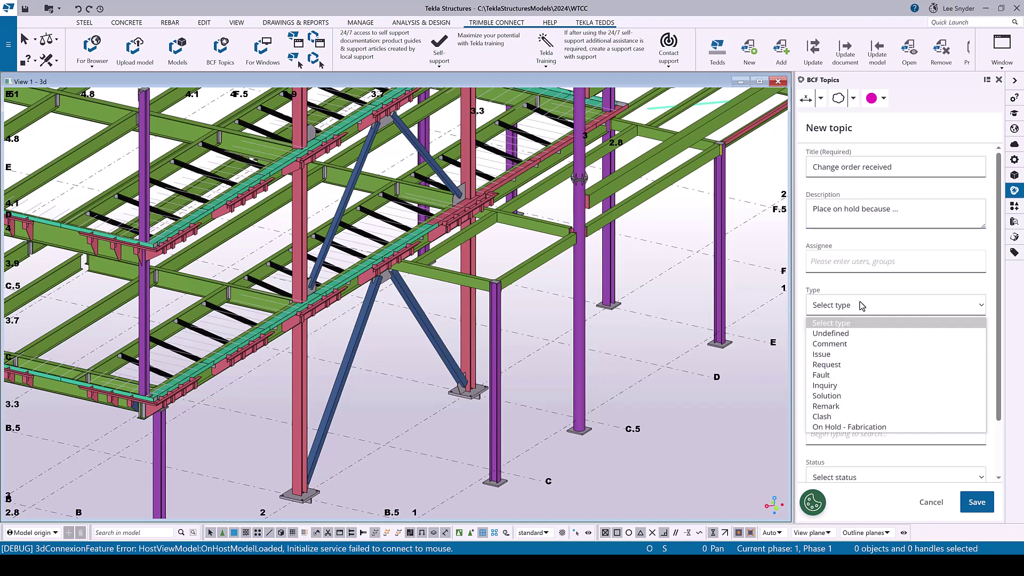
{"action": "left_click", "coordinate": [868, 428]}
{"action": "left_click", "coordinate": [877, 350]}
{"action": "left_click", "coordinate": [833, 397]}
{"action": "scroll", "coordinate": [845, 454], "scroll_direction": "down", "scroll_amount": 1}
{"action": "left_click", "coordinate": [845, 412]}
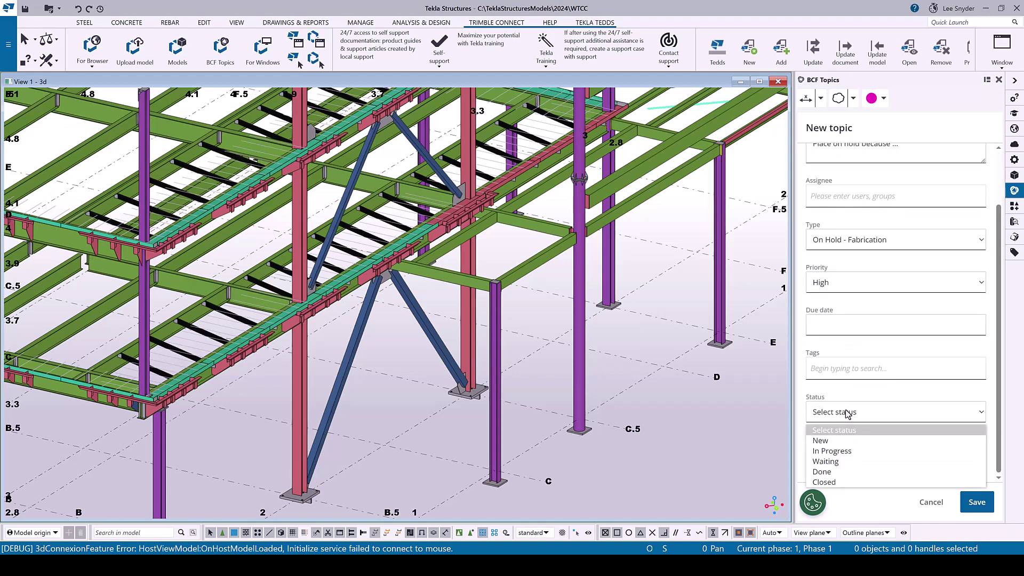
{"action": "left_click", "coordinate": [836, 452]}
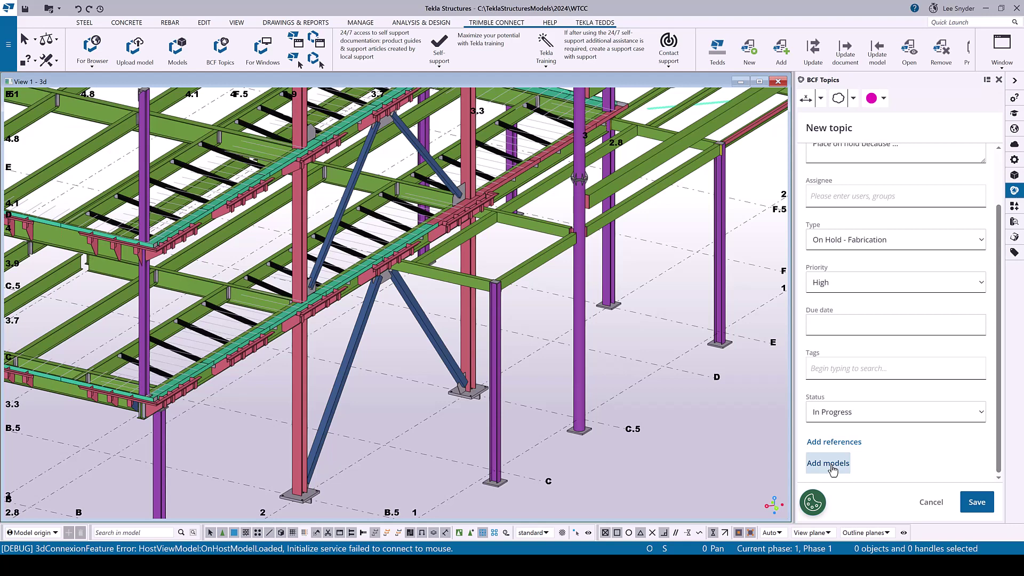
{"action": "left_click", "coordinate": [831, 464]}
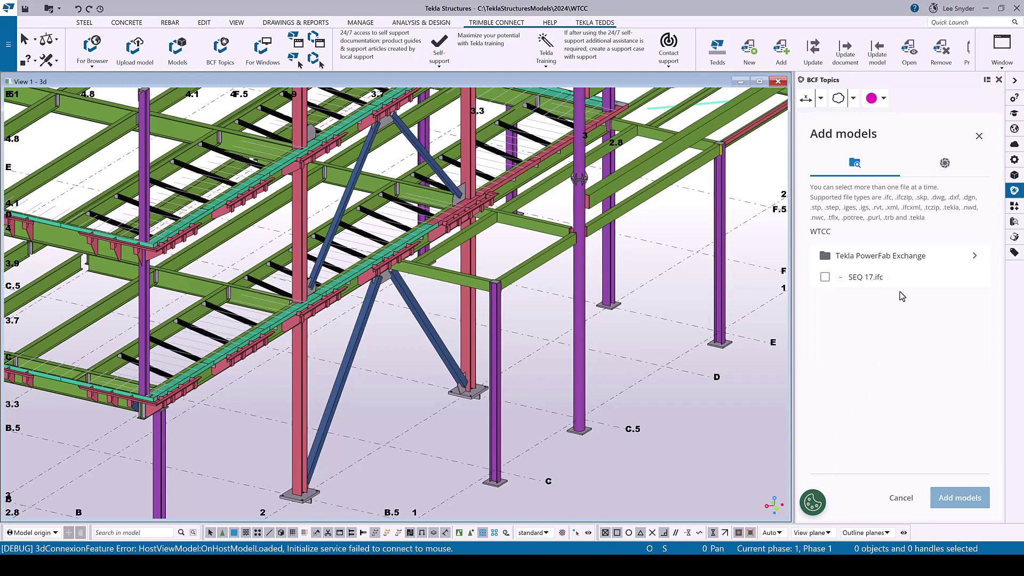
- Attach SEQ 17.ifc from the WTCC project files to the topic and save it
{"action": "left_click", "coordinate": [974, 255]}
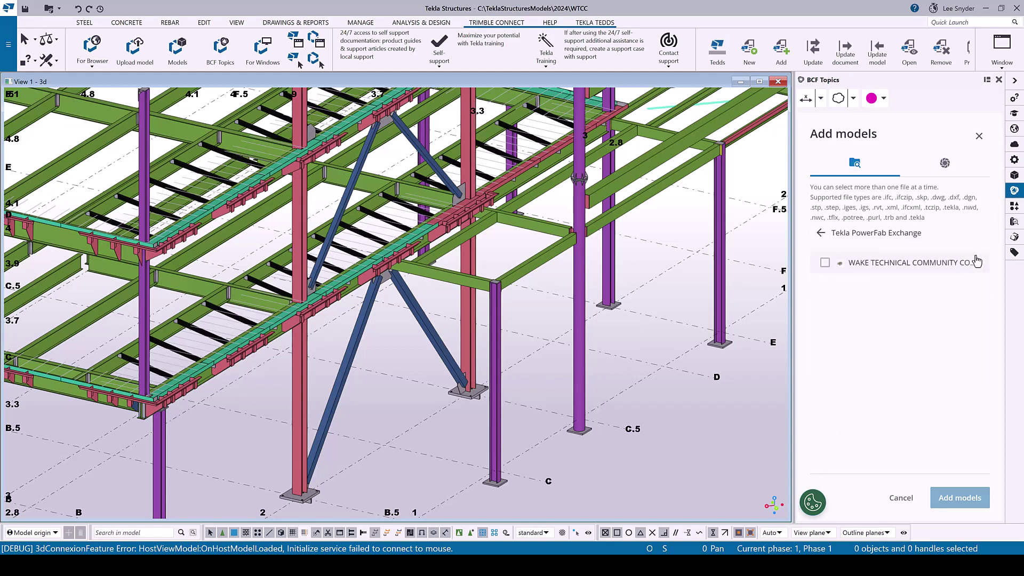
{"action": "left_click", "coordinate": [816, 240]}
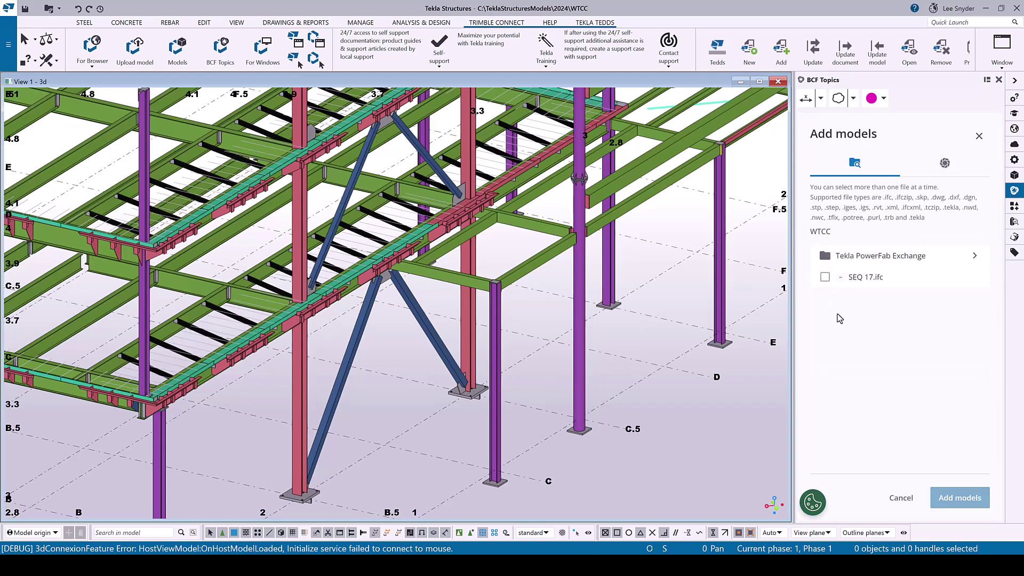
{"action": "left_click", "coordinate": [825, 278]}
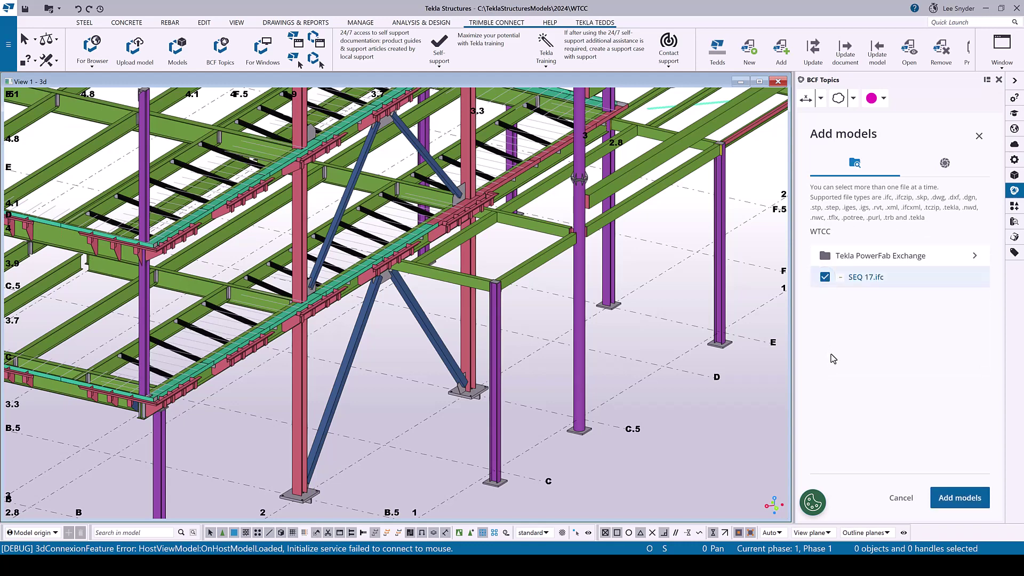
{"action": "left_click", "coordinate": [956, 501]}
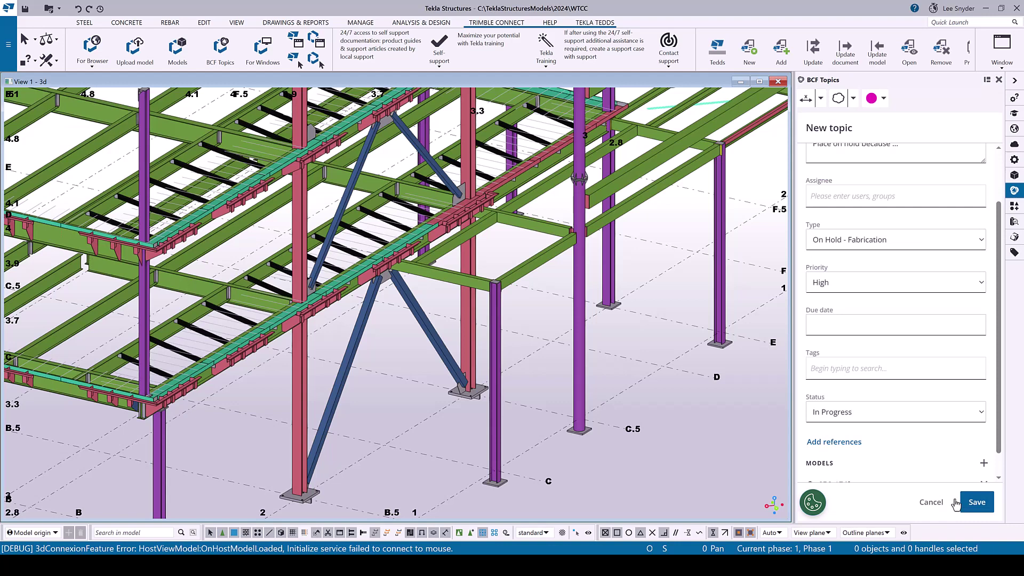
{"action": "left_click", "coordinate": [977, 504]}
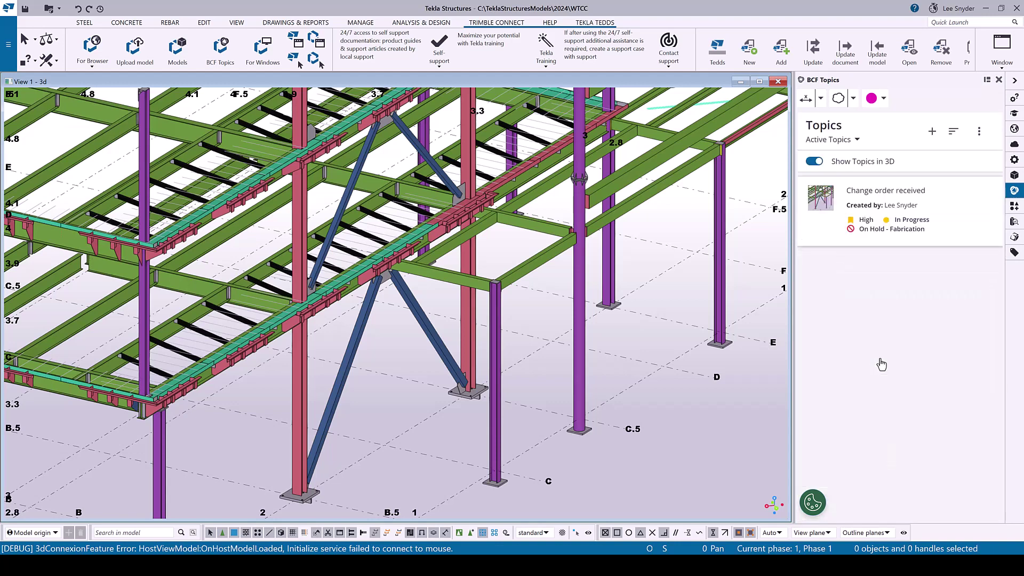
- Link the column near grid C and its two connecting beams to the Change order received topic
{"action": "left_click", "coordinate": [875, 197]}
{"action": "left_click", "coordinate": [968, 230]}
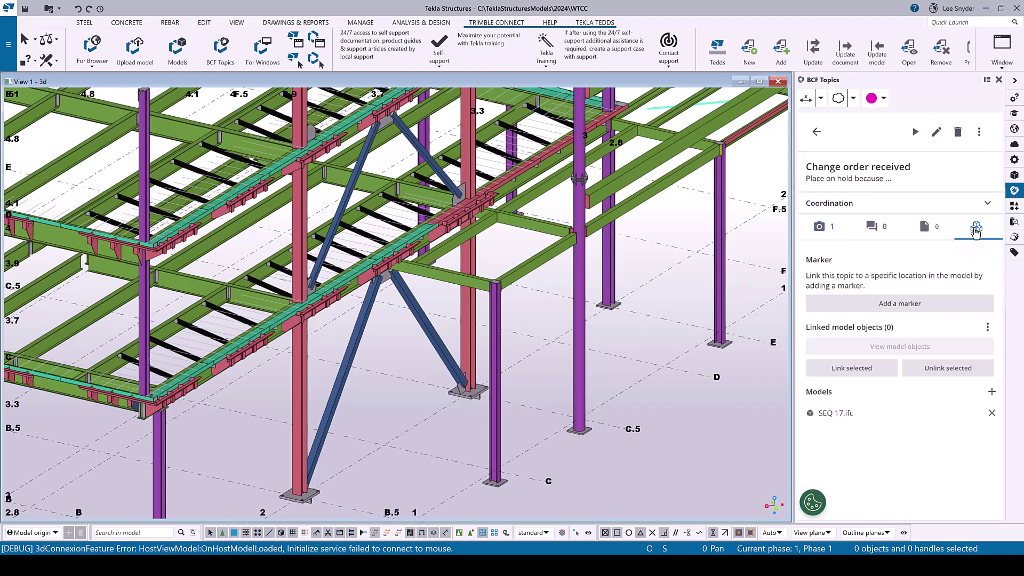
{"action": "left_click", "coordinate": [483, 286]}
{"action": "left_click", "coordinate": [496, 304], "text": "ctrl"}
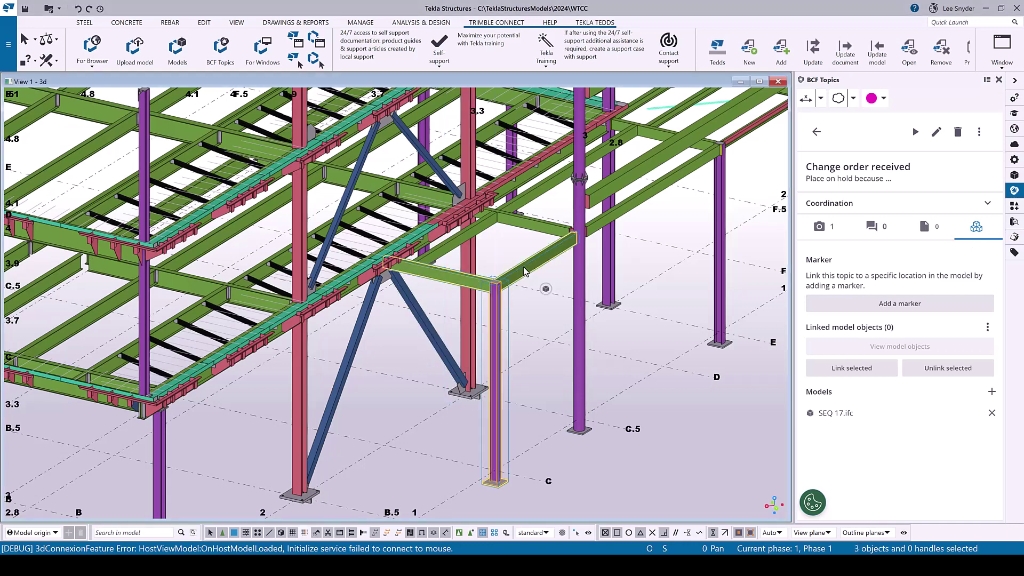
{"action": "left_click", "coordinate": [854, 371]}
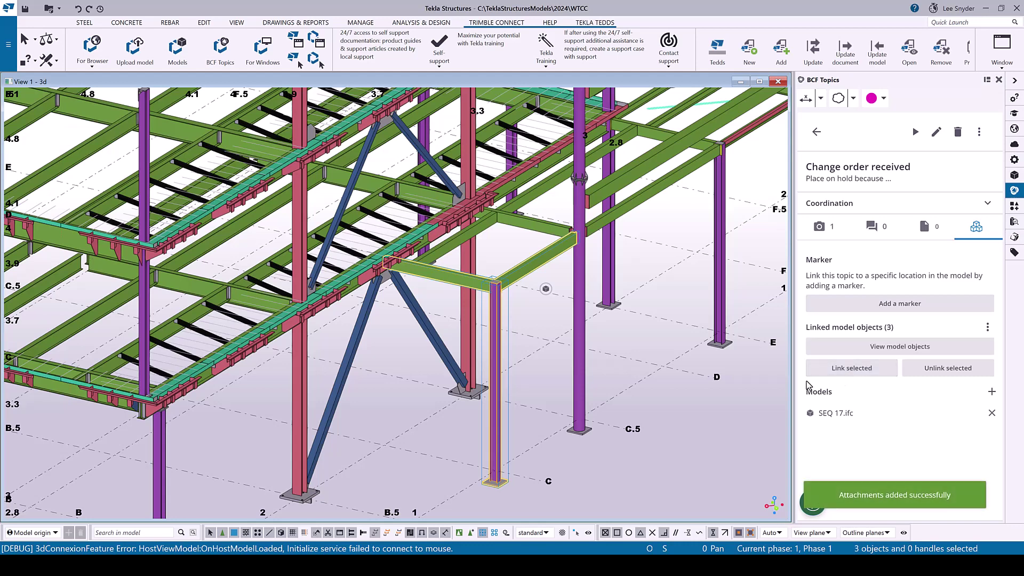
{"action": "key", "text": "alt+Tab"}
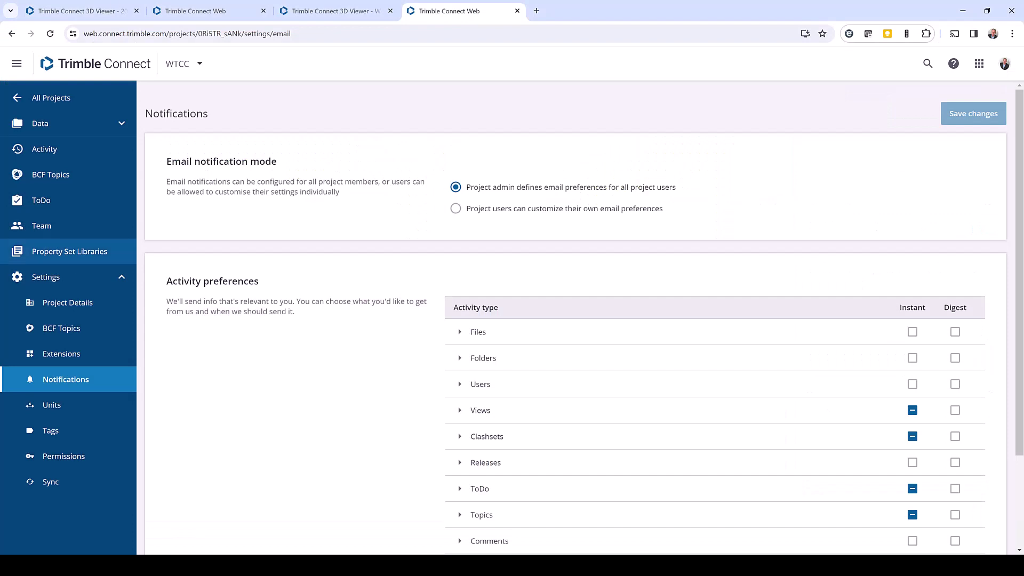
- Open the project from the Data Explorer in the web 3D viewer
{"action": "left_click", "coordinate": [41, 132]}
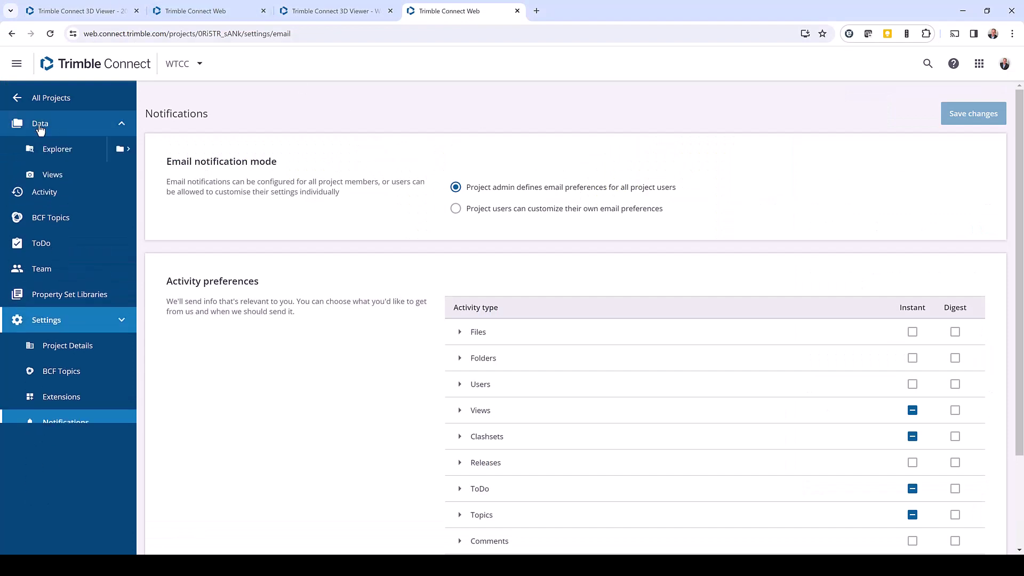
{"action": "left_click", "coordinate": [55, 152]}
{"action": "left_click", "coordinate": [931, 111]}
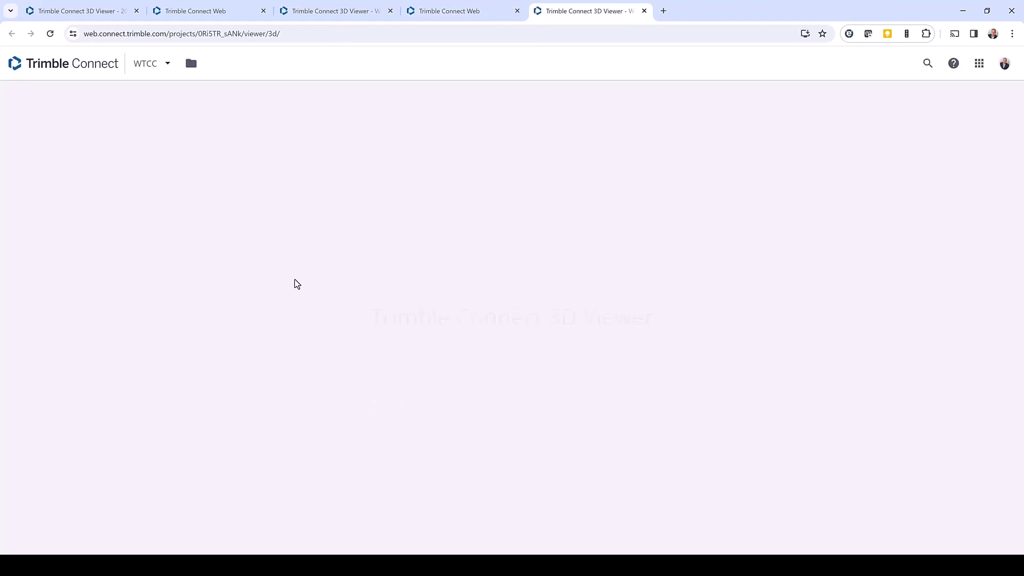
- Open the Change order received topic, highlight its linked objects and show its Coordination details
{"action": "left_click", "coordinate": [11, 385]}
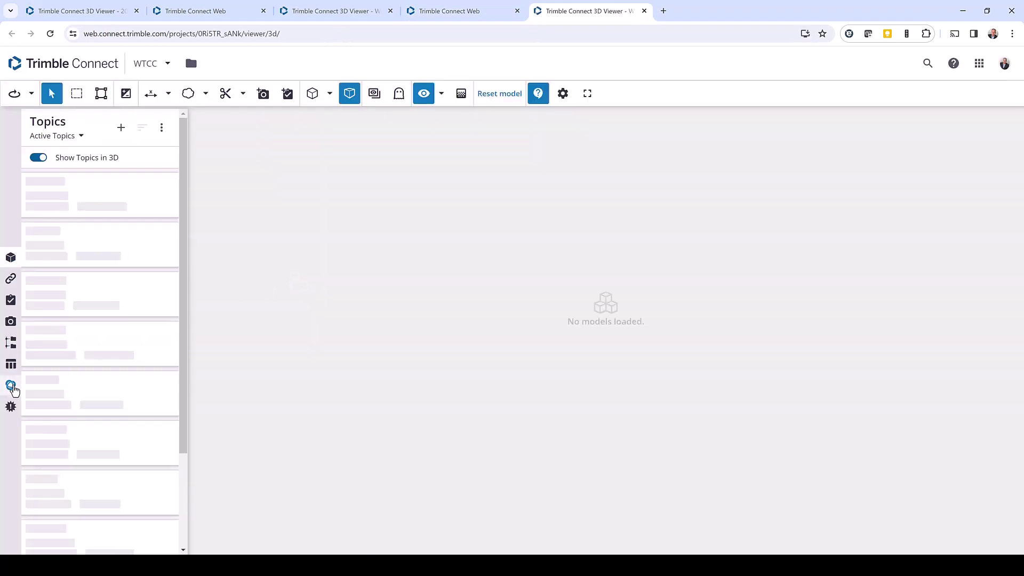
{"action": "left_click", "coordinate": [56, 199]}
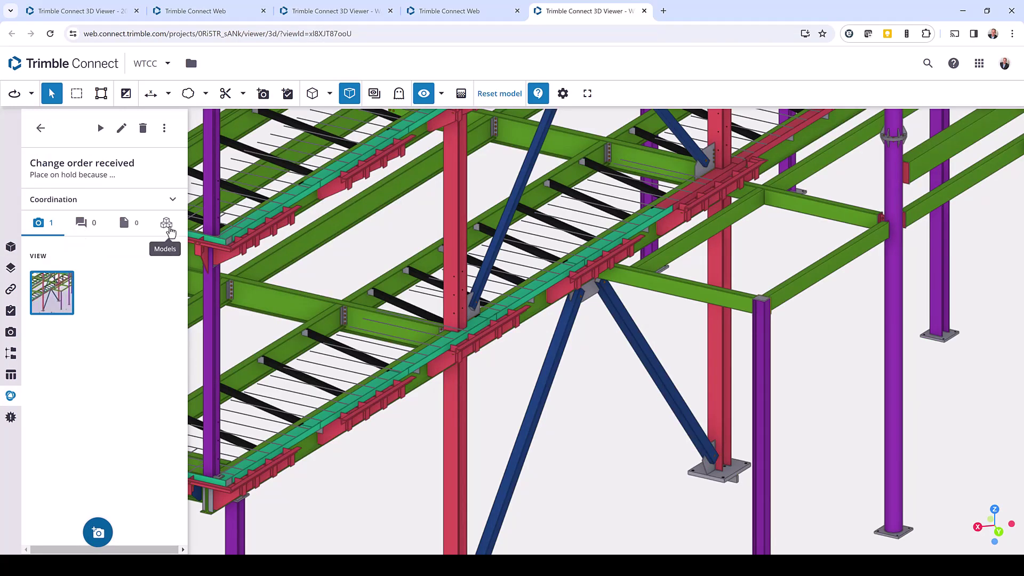
{"action": "left_click", "coordinate": [166, 222]}
{"action": "left_click", "coordinate": [102, 344]}
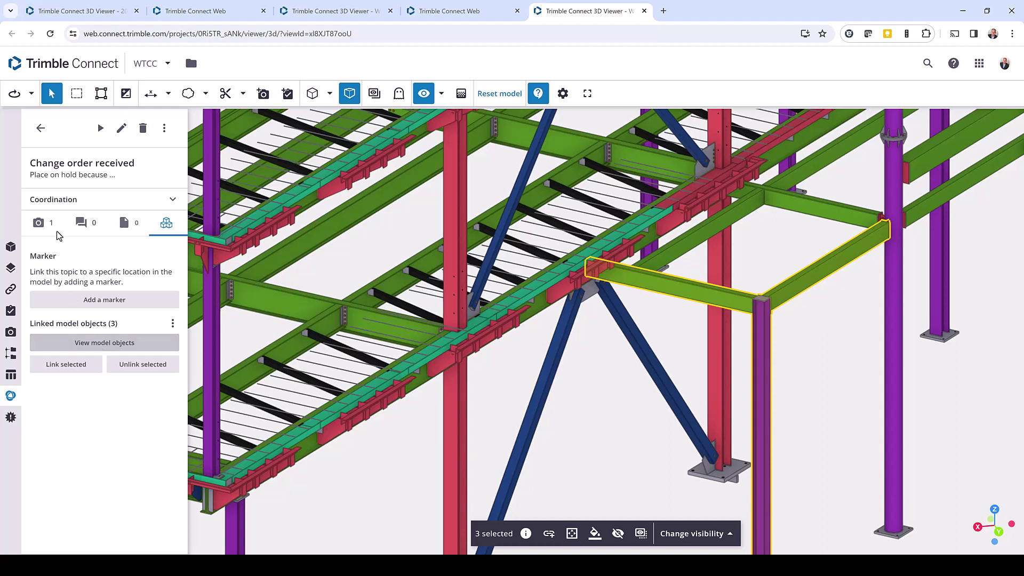
{"action": "left_click", "coordinate": [143, 201]}
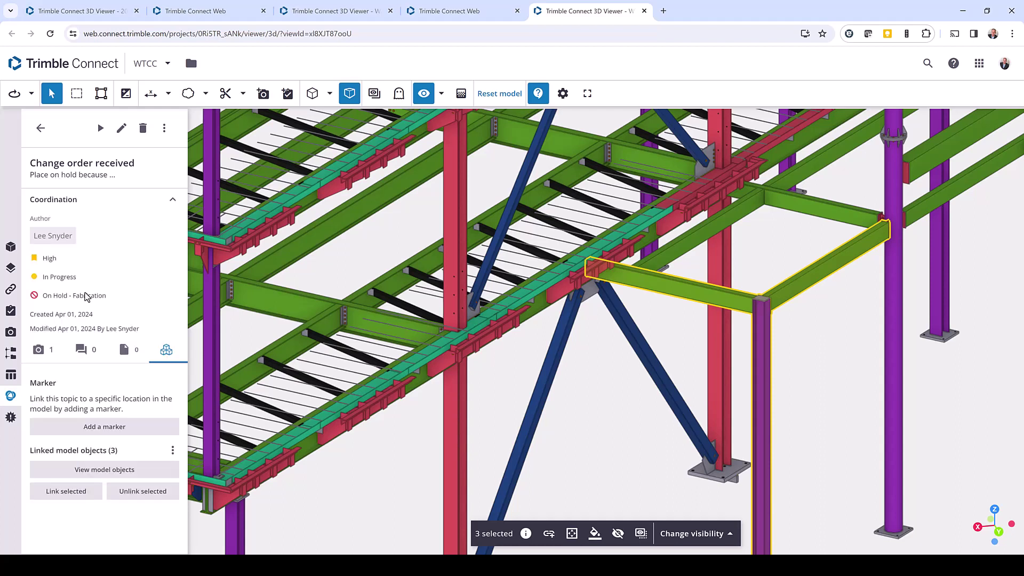